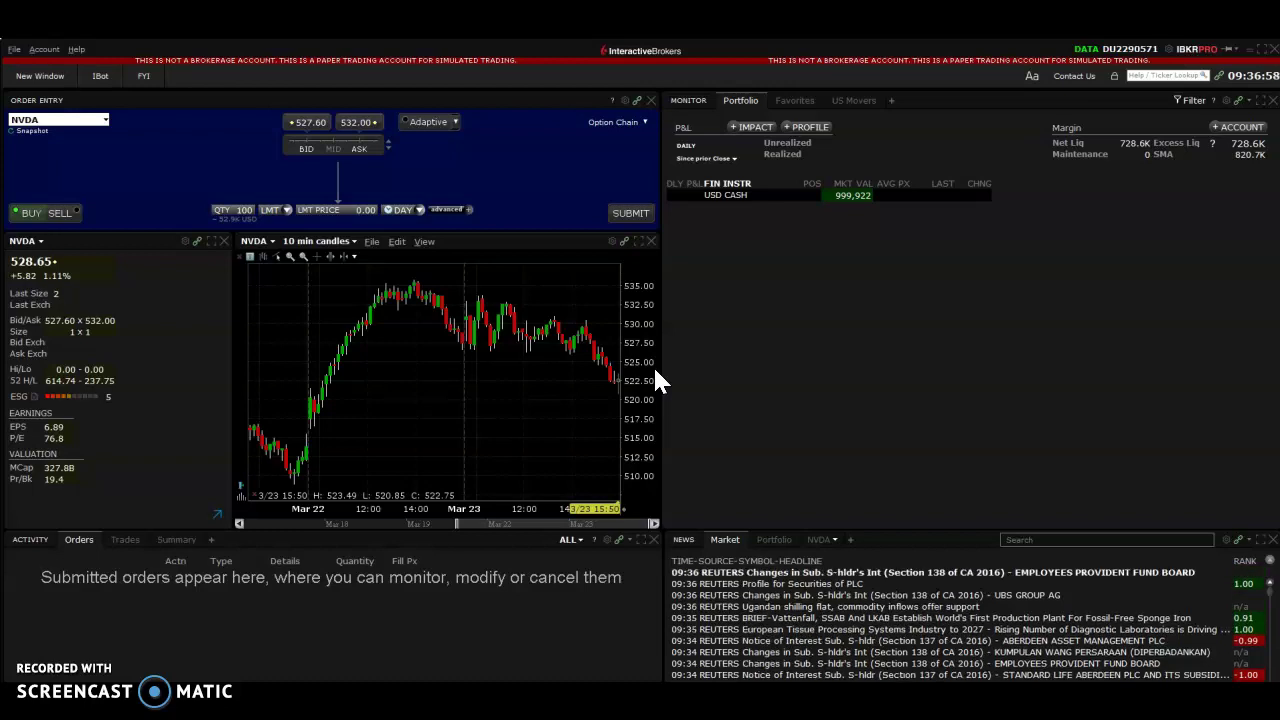
Look up the NVDA symbol and select the NVIDIA contract.
click(916, 393)
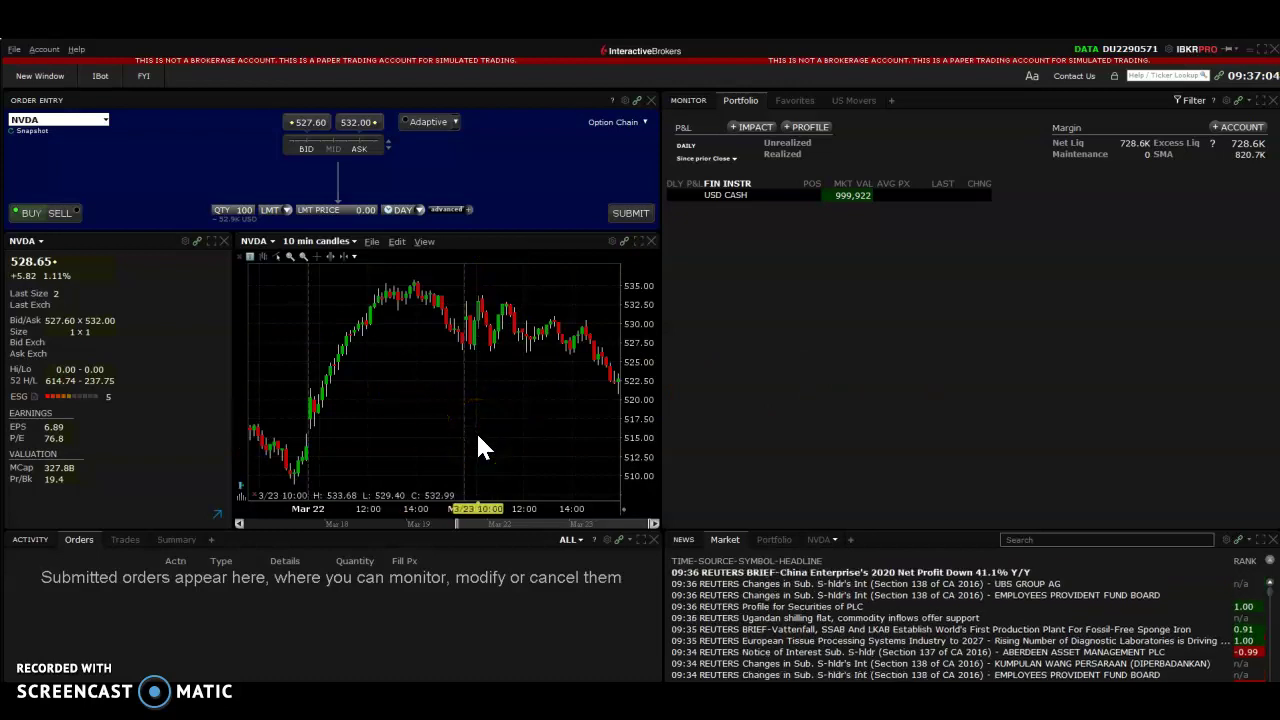
click(510, 422)
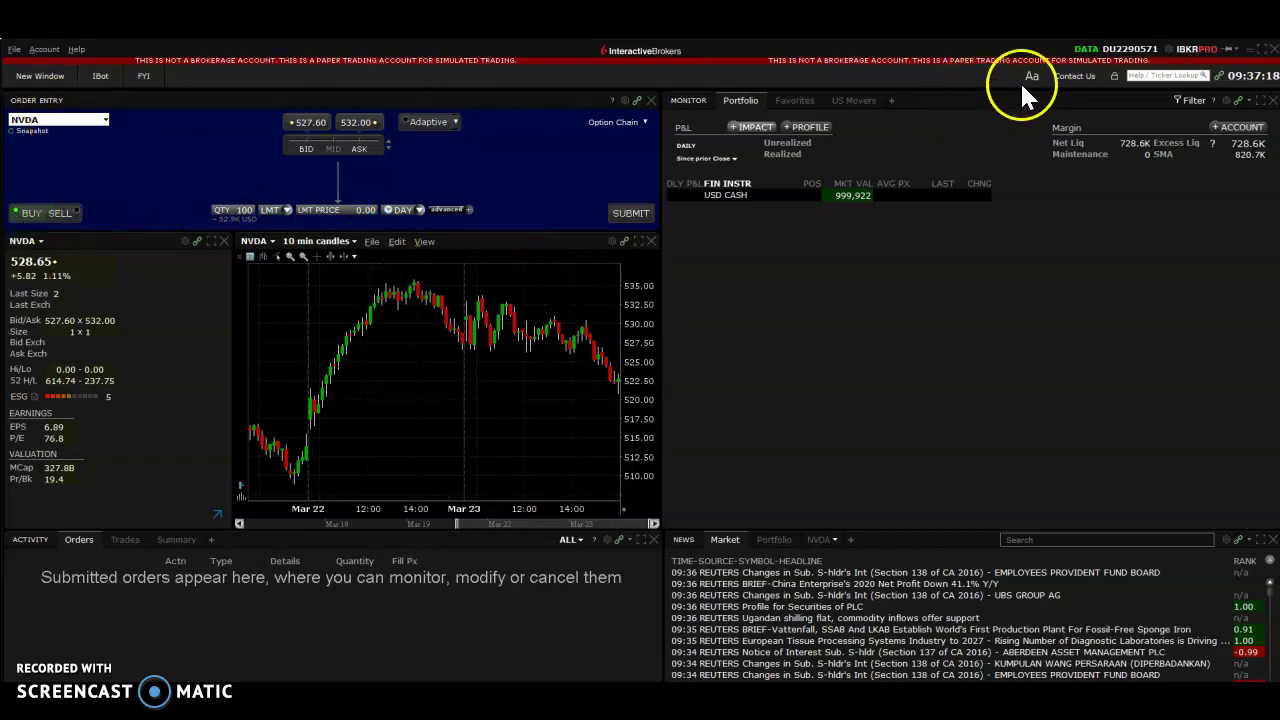
click(1150, 76)
text(nvda)
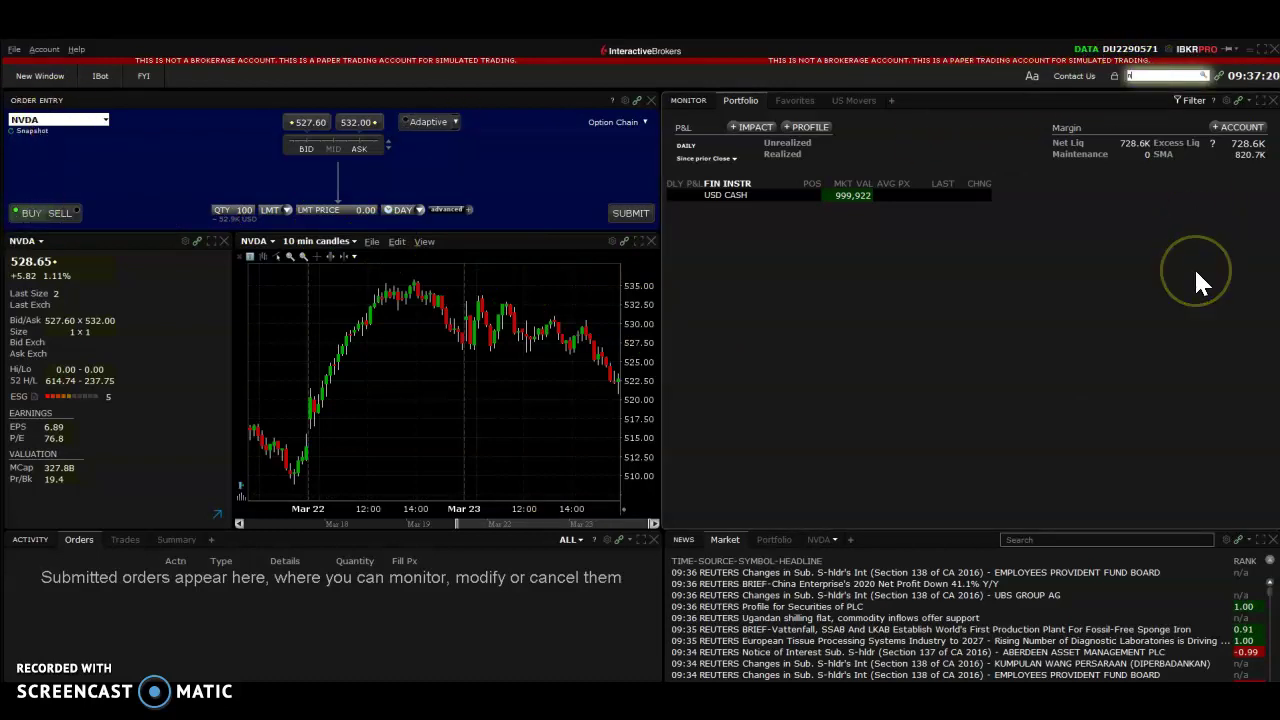
click(1200, 78)
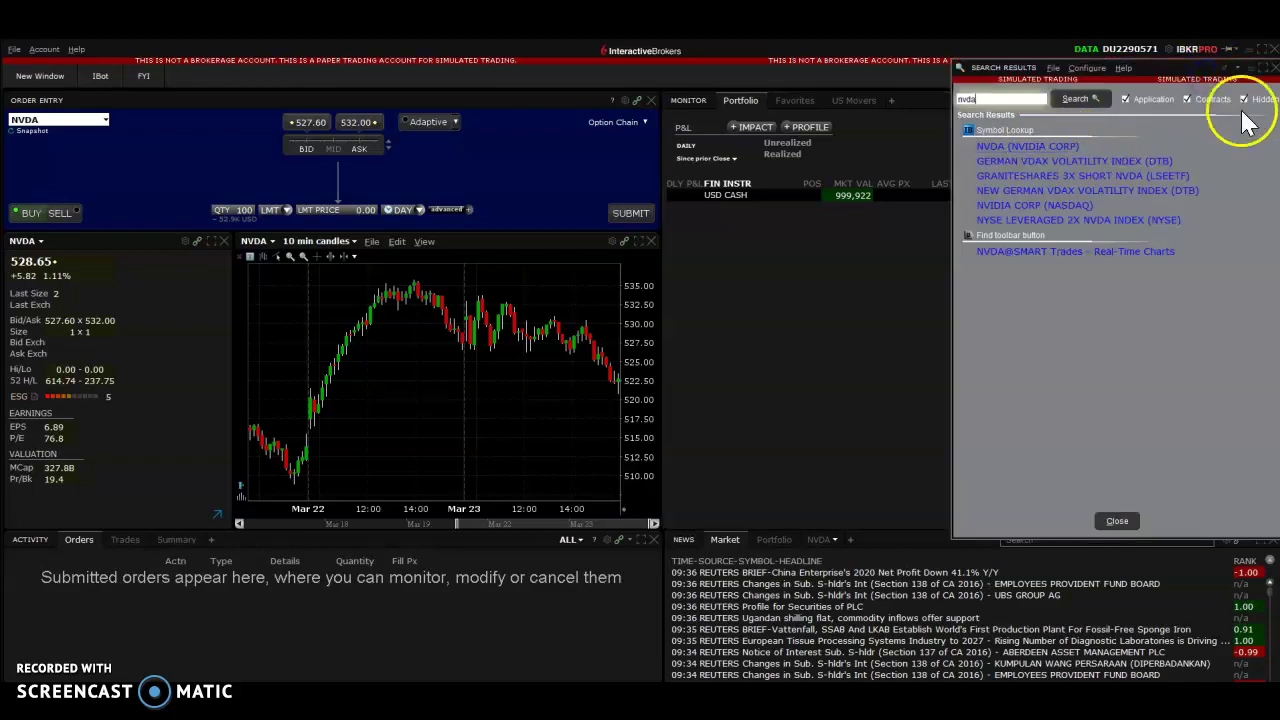
click(1008, 146)
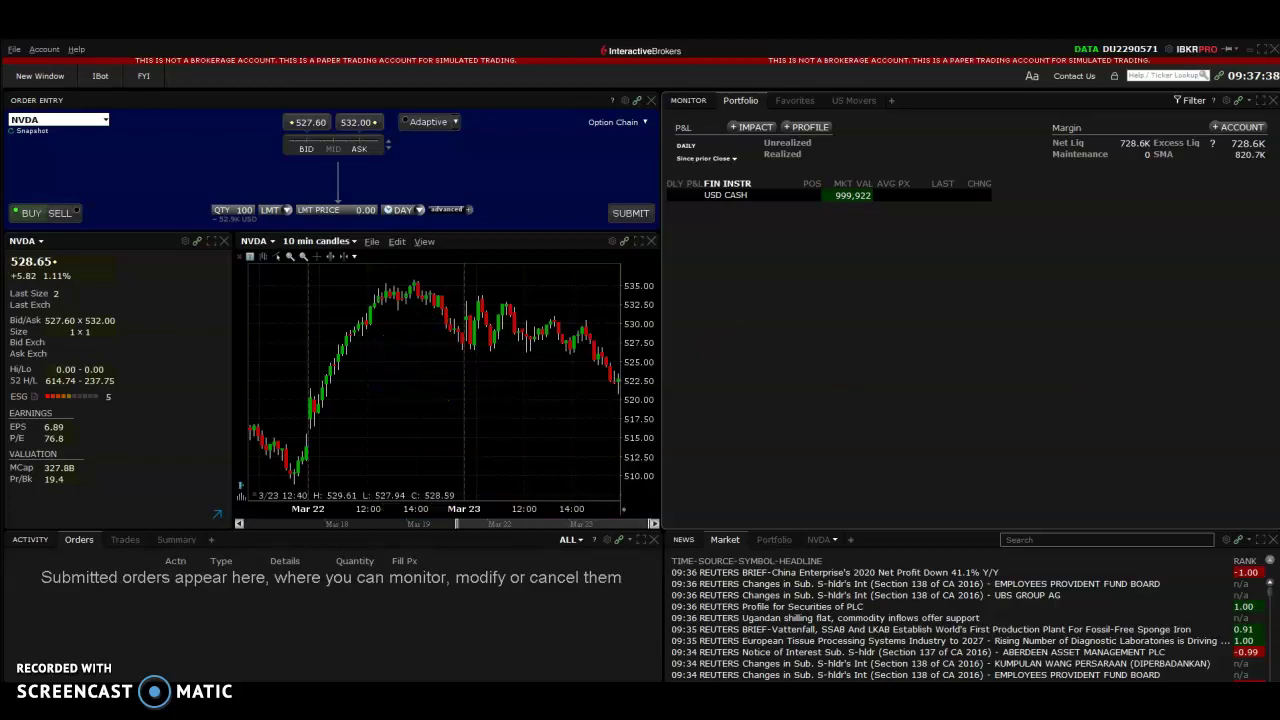
Bring up the TradingView NVDA 4-hour chart, zoom in, and dismiss the Fiverr notification.
key(alt+Tab)
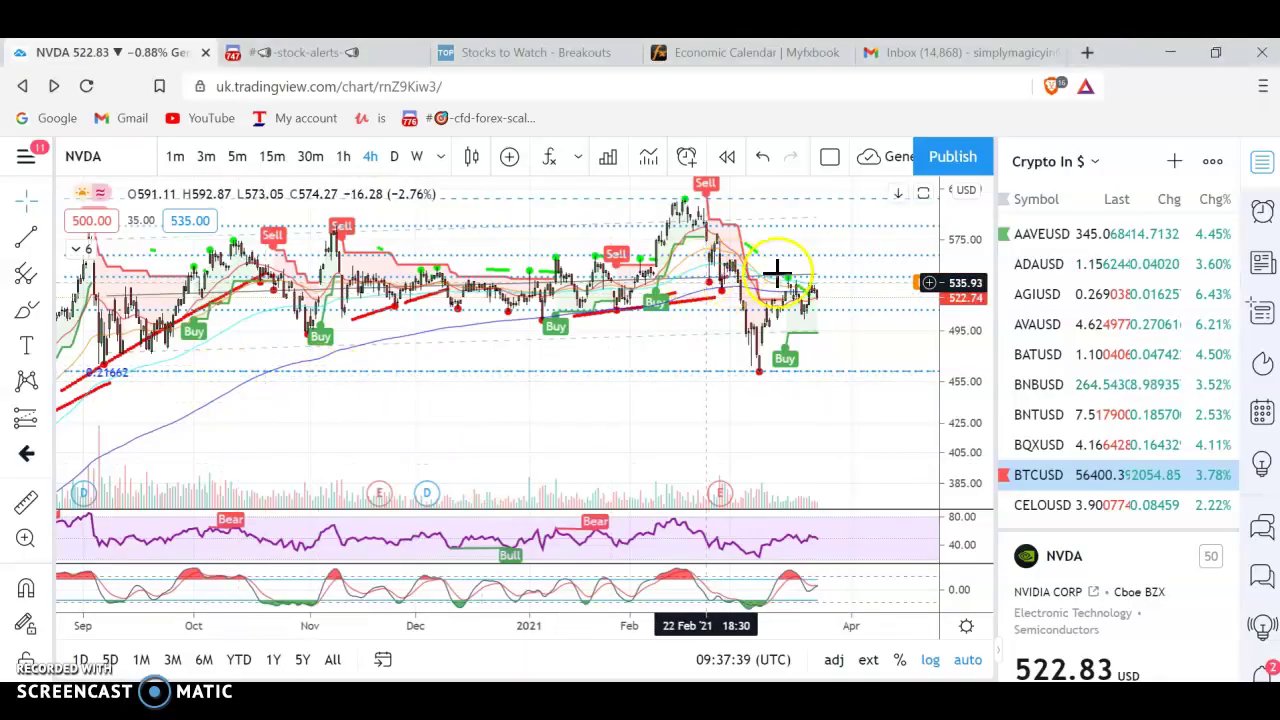
click(878, 364)
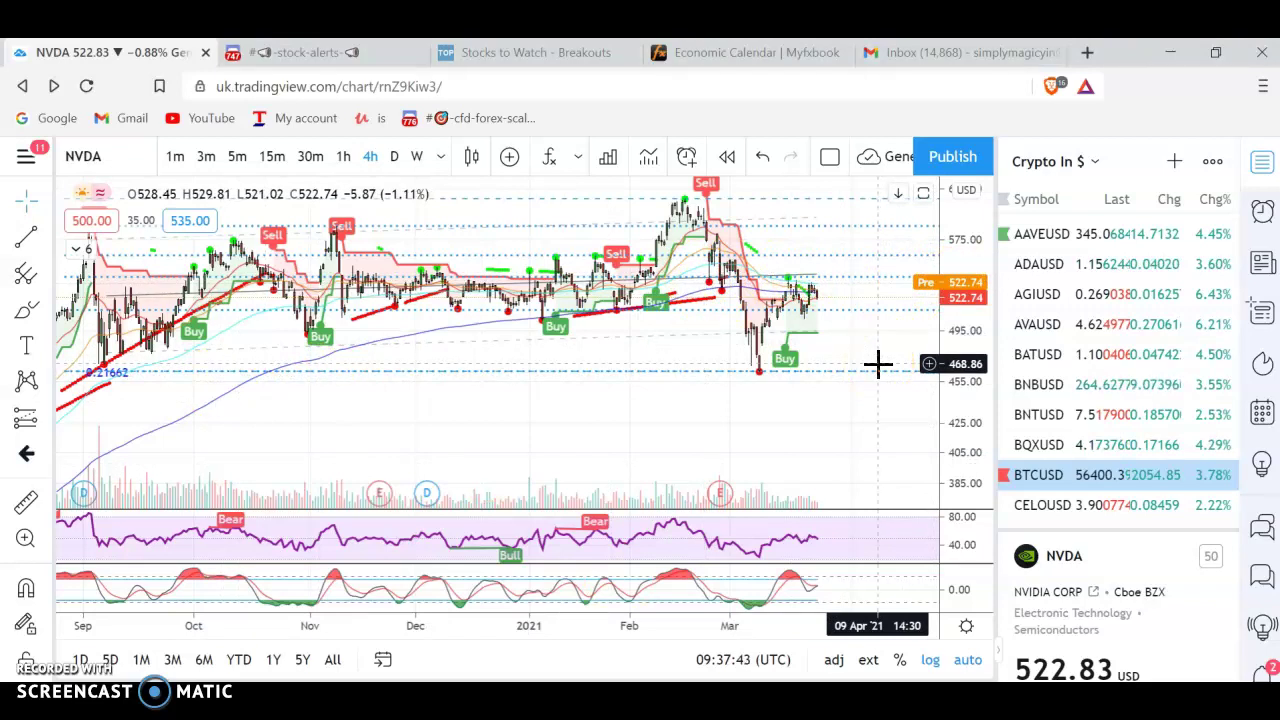
mouse_move(920, 335)
mouse_down()
mouse_move(946, 320)
mouse_move(957, 286)
mouse_move(908, 279)
mouse_up()
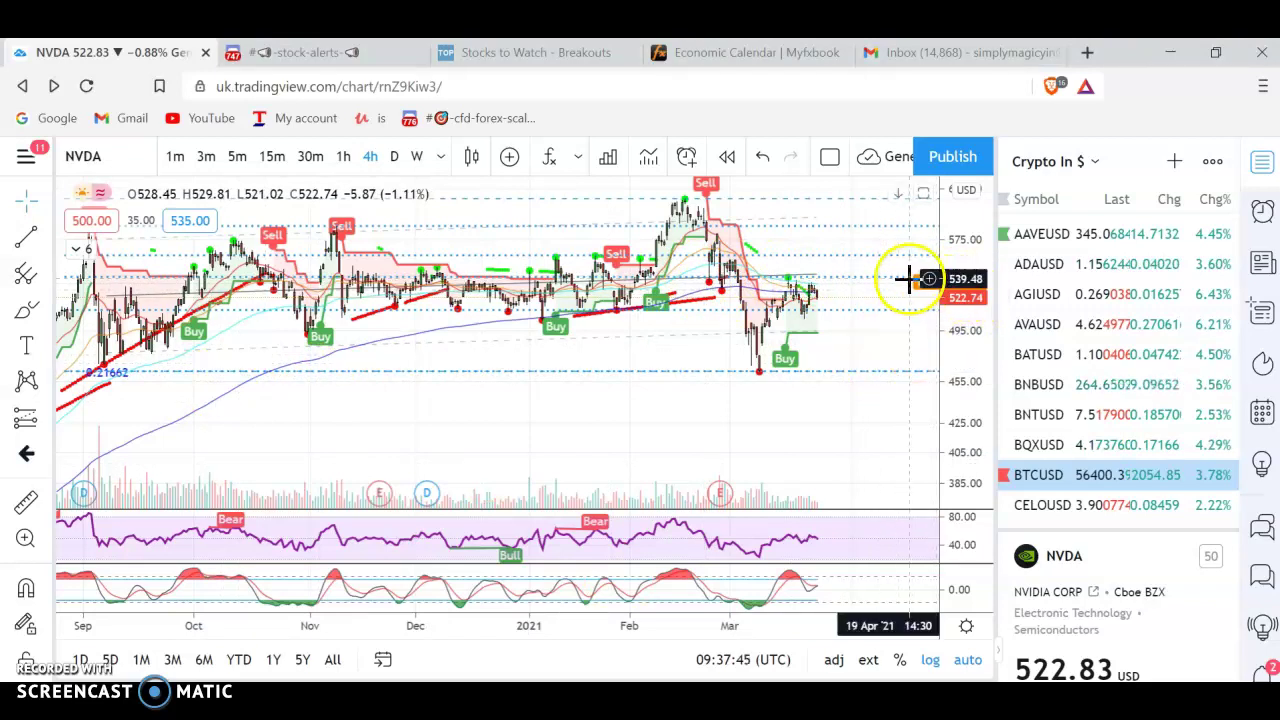
click(841, 377)
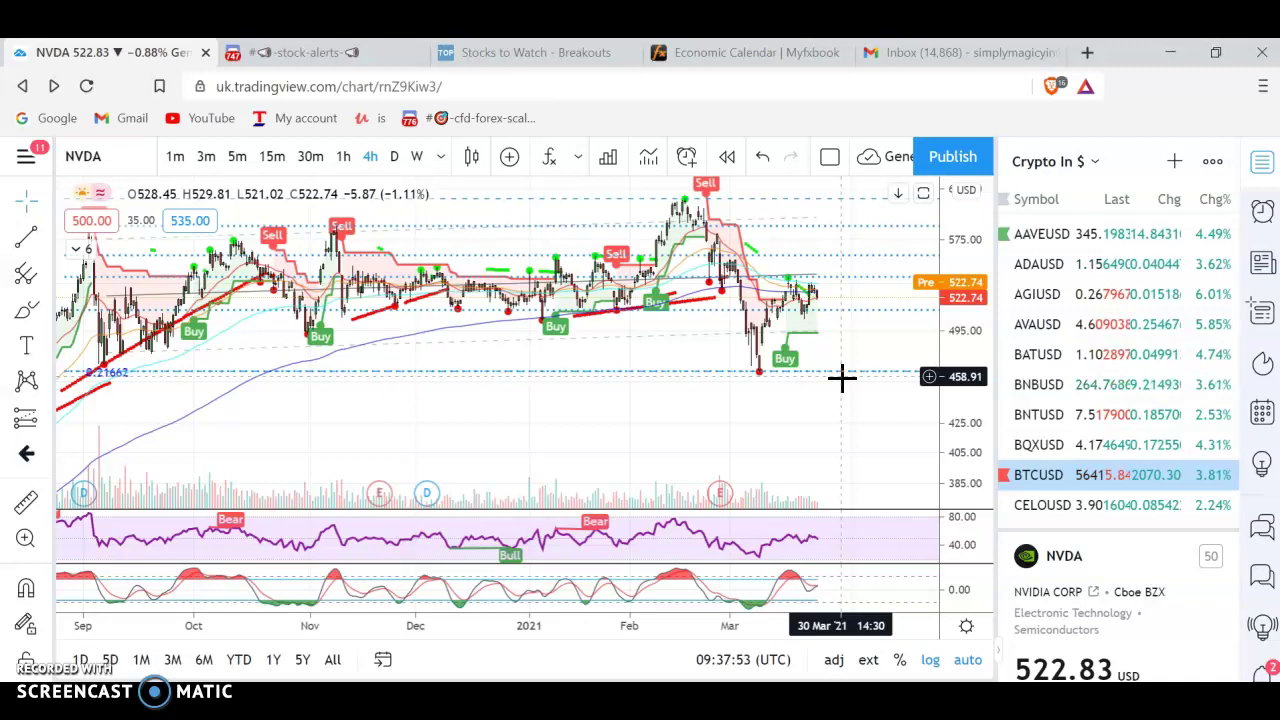
click(903, 340)
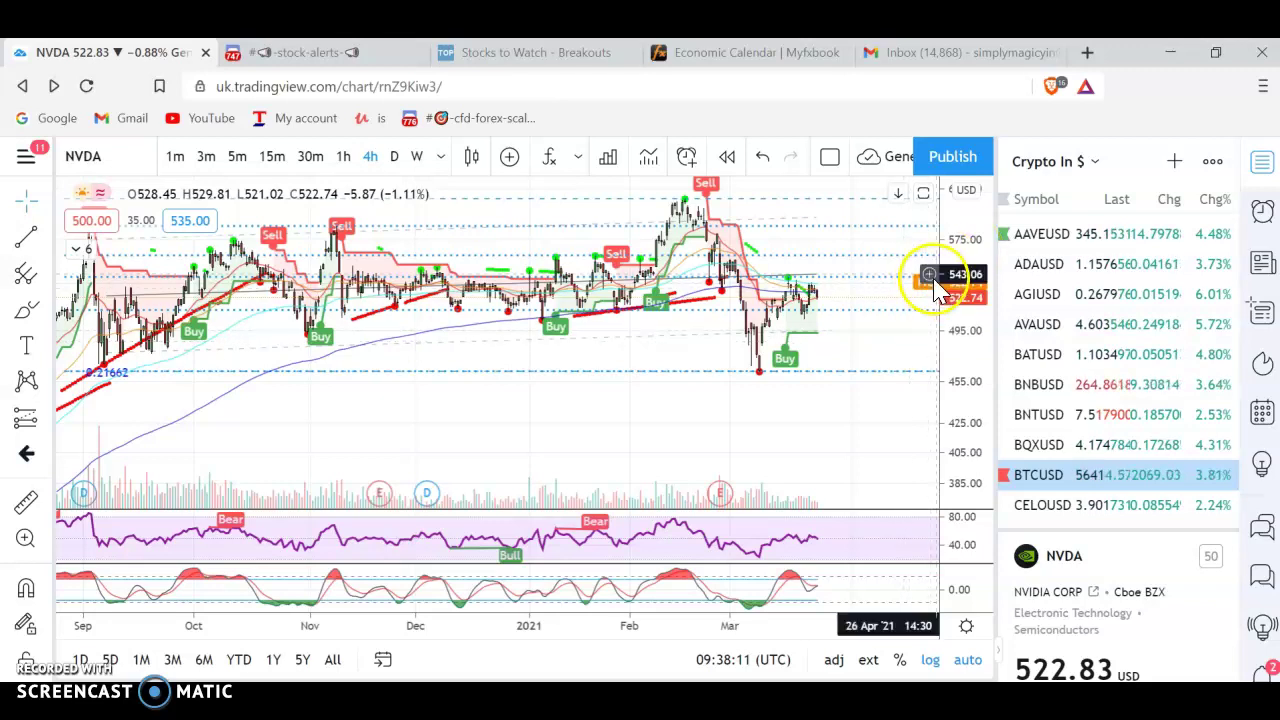
scroll(935, 278, up, 2)
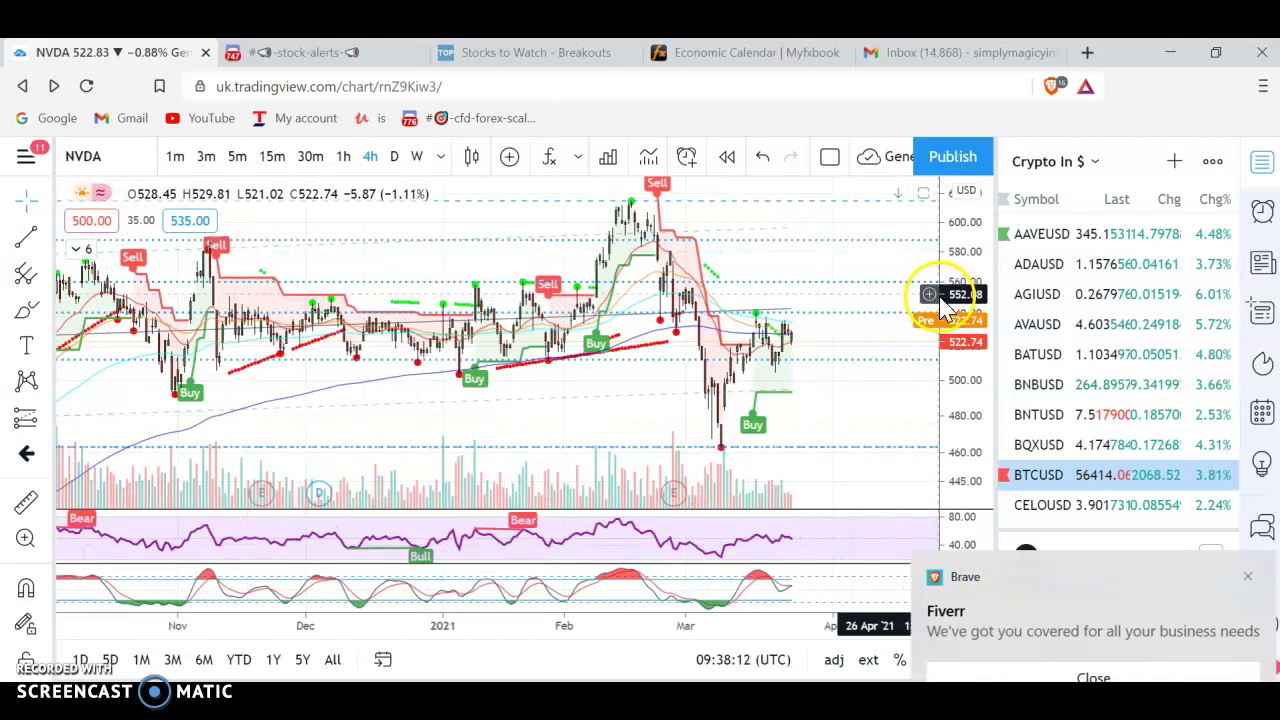
click(1086, 677)
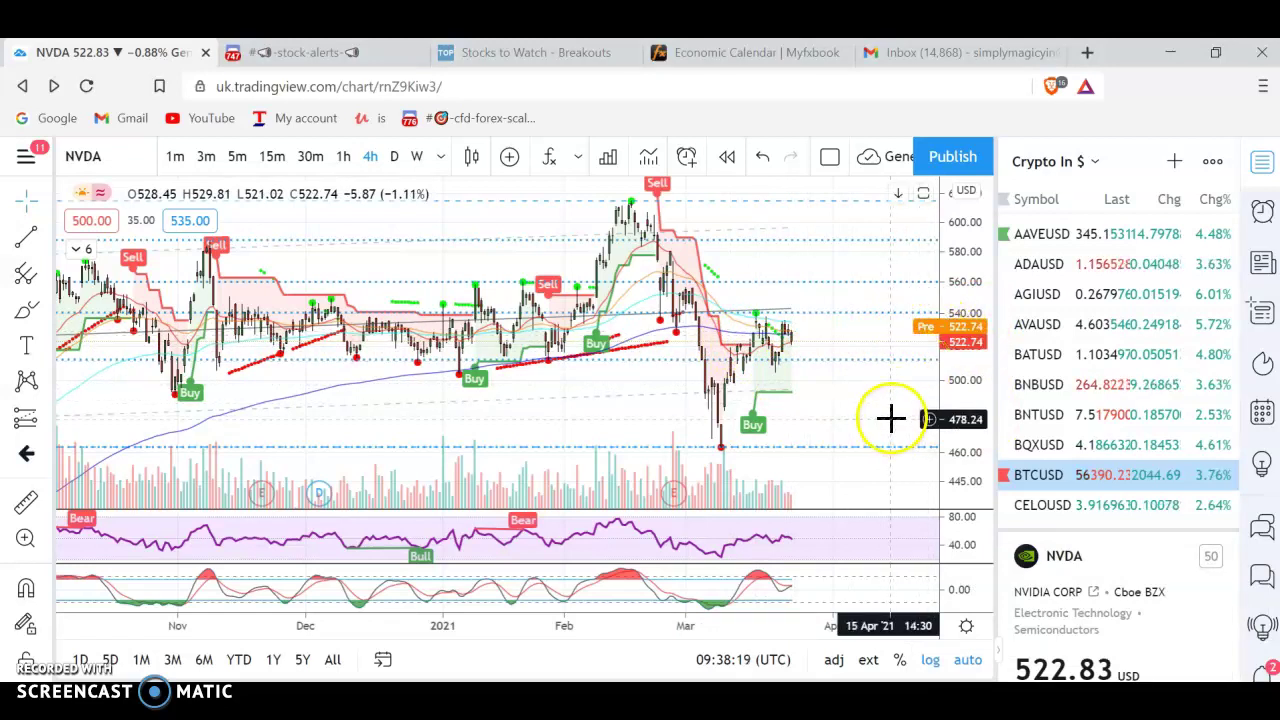
Back in the workstation, give the NVDA ticket a quantity of 5 and a 535.00 limit price.
key(alt+Tab)
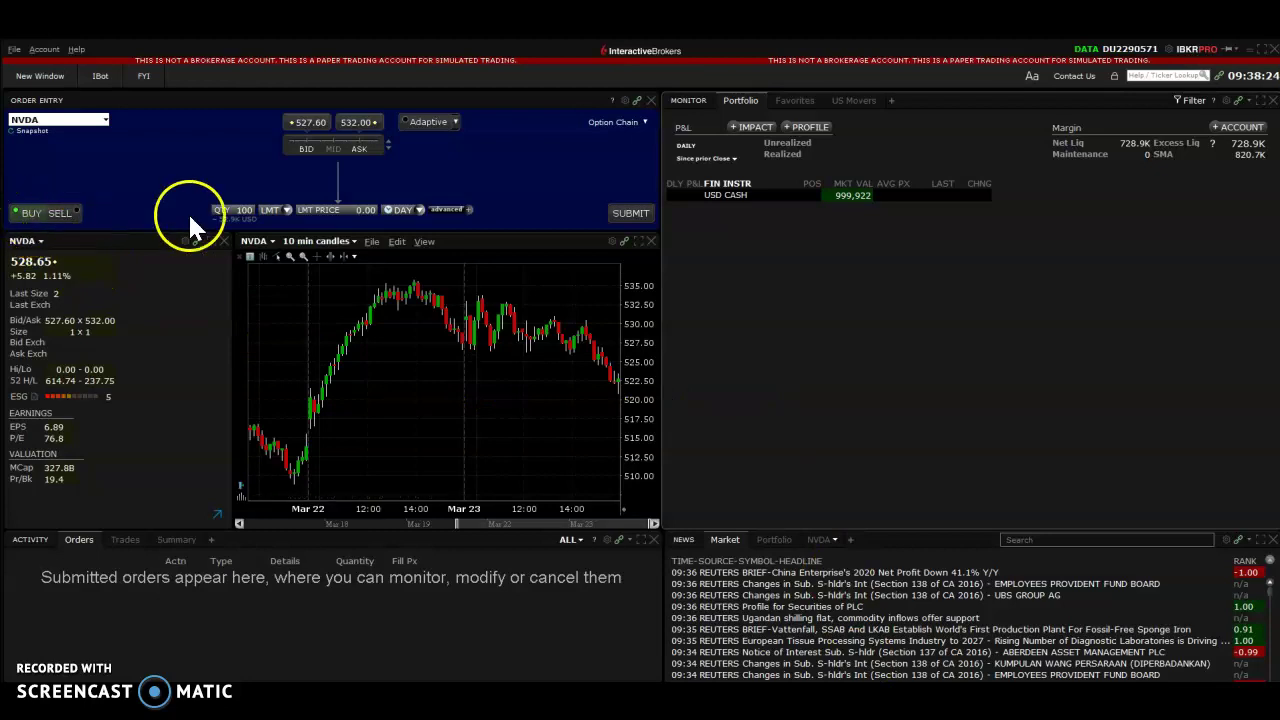
click(240, 204)
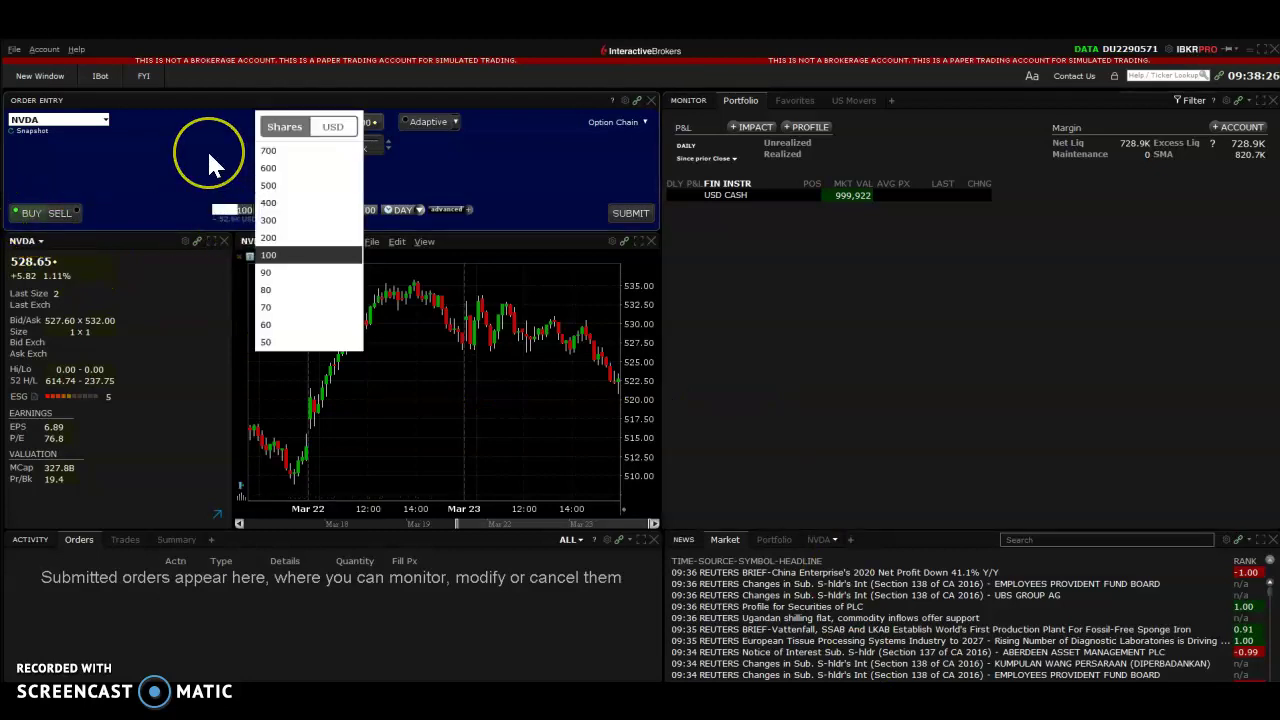
text(5)
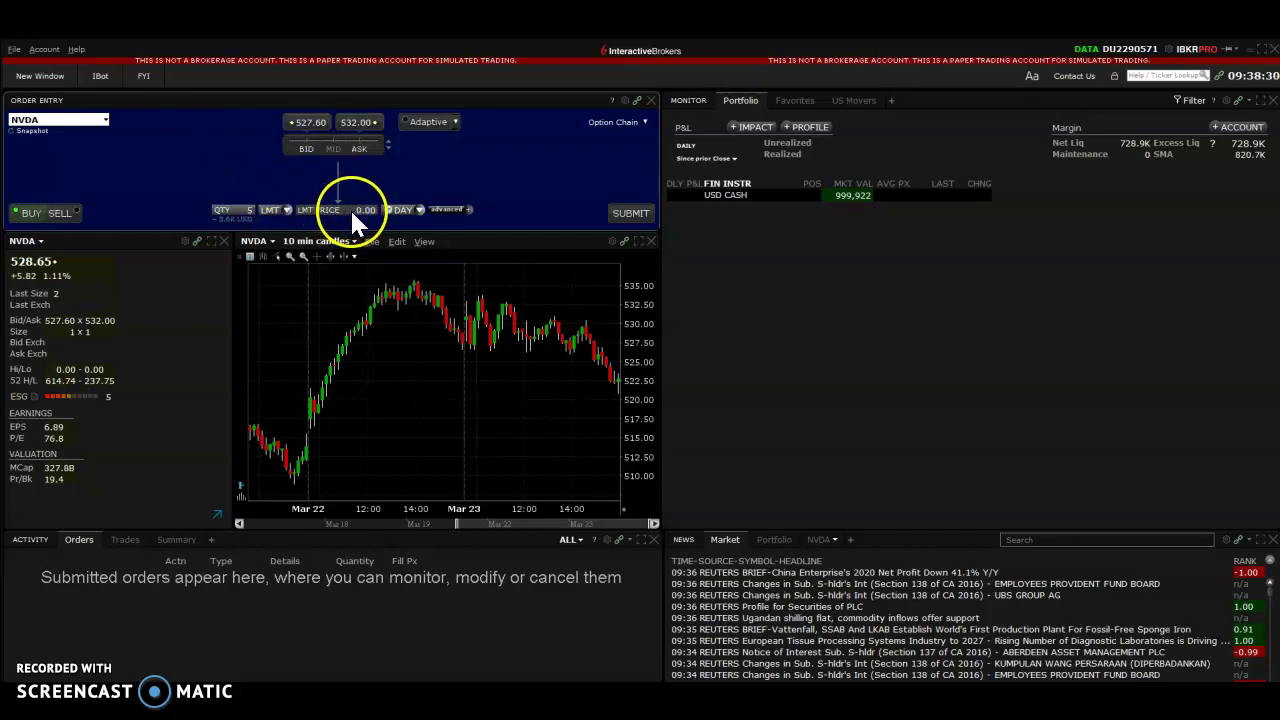
click(350, 208)
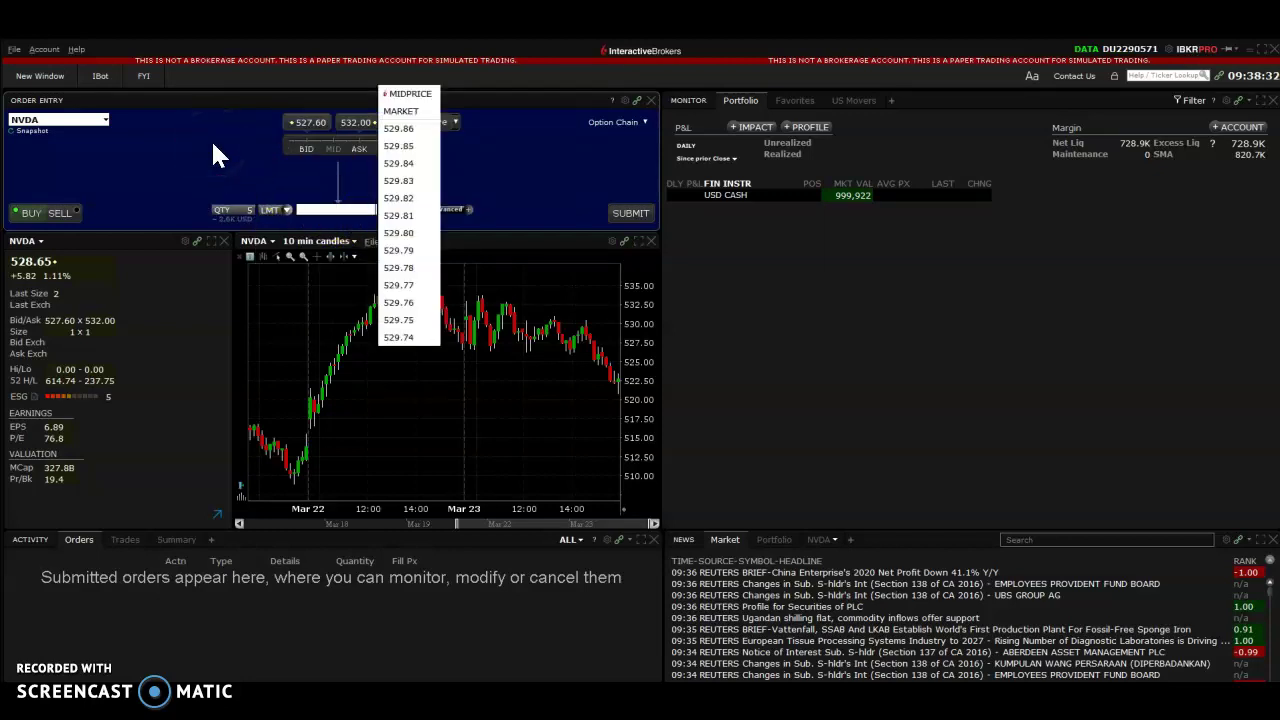
click(346, 129)
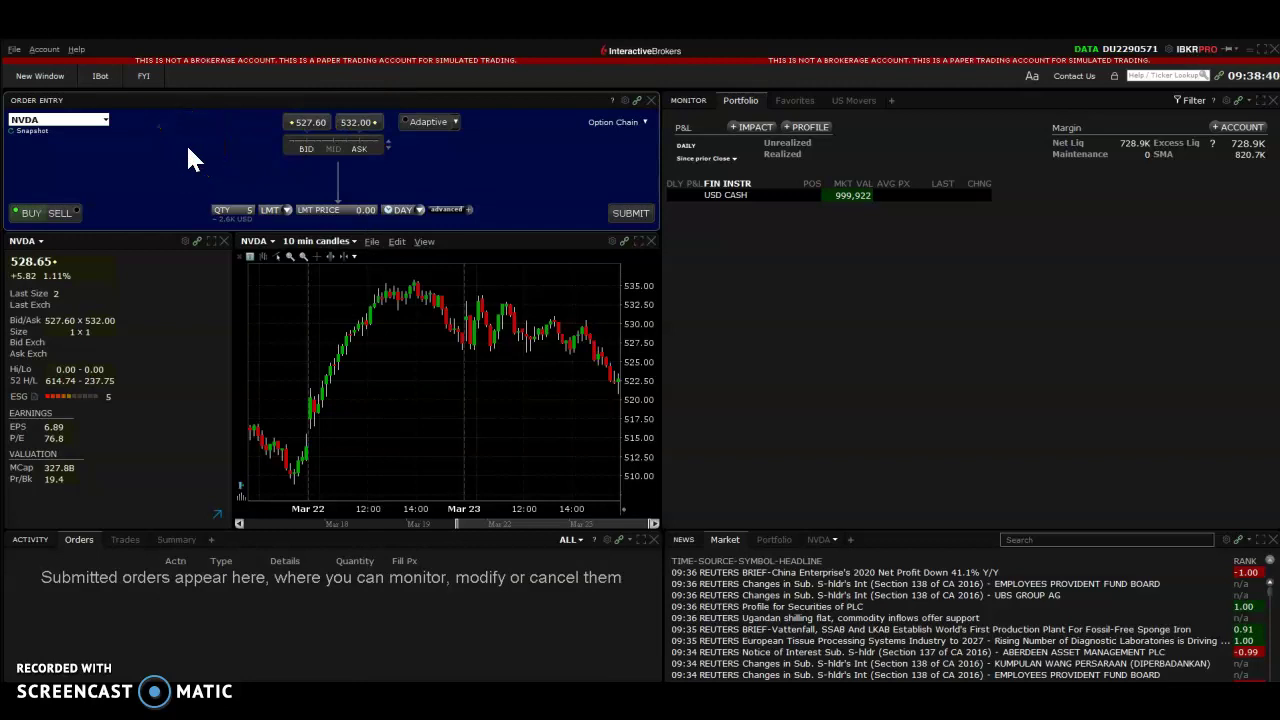
click(343, 141)
click(392, 134)
click(364, 207)
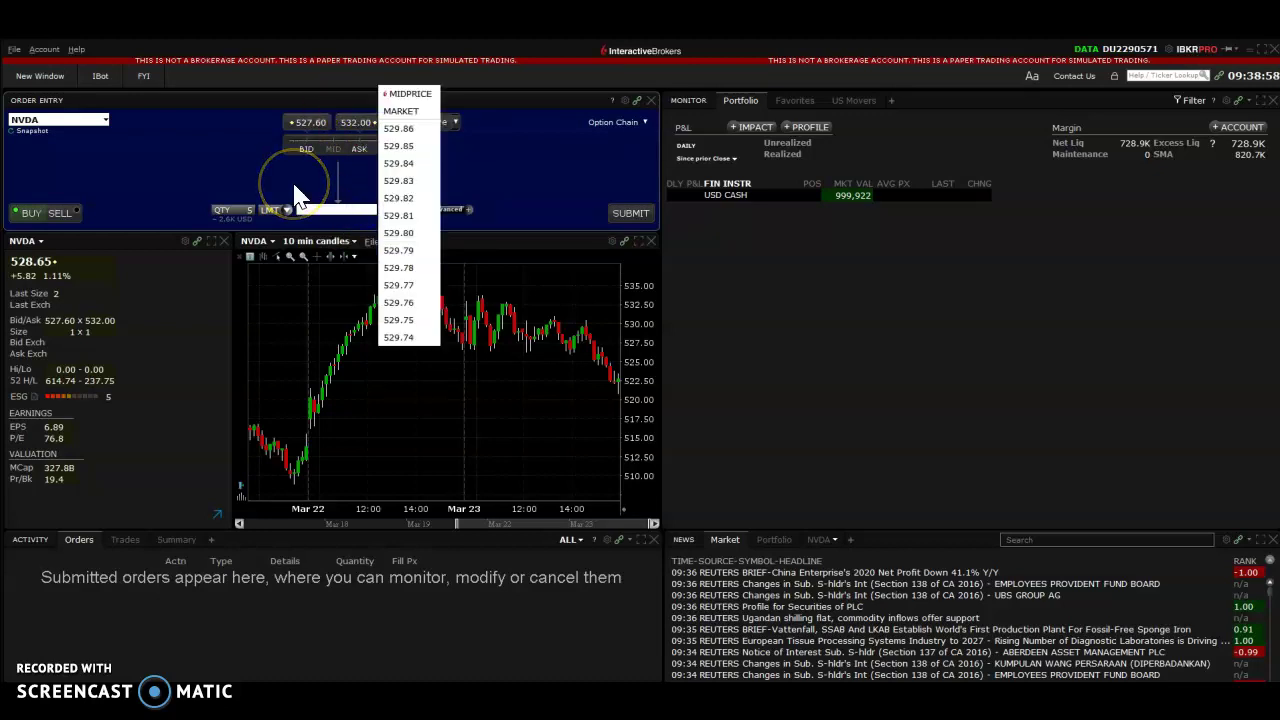
text(535)
key(Return)
click(371, 211)
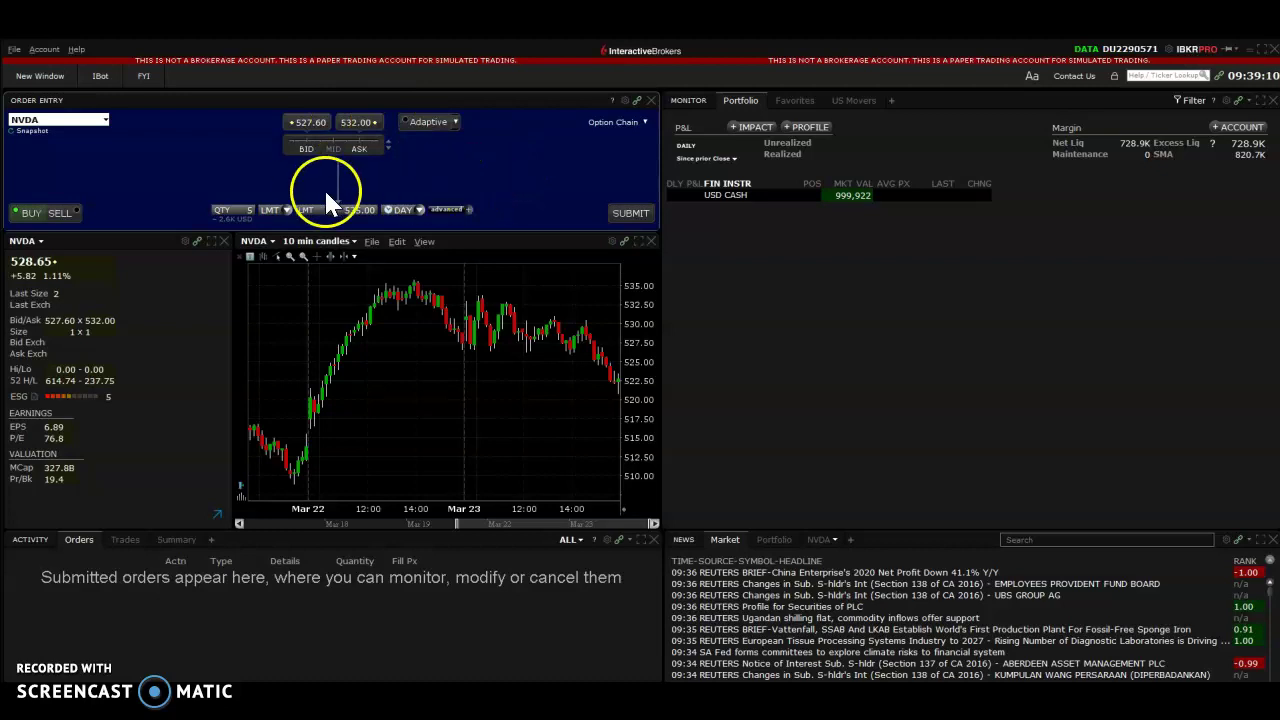
Set the order's time in force to GTC with Fill outside RTH enabled.
click(407, 211)
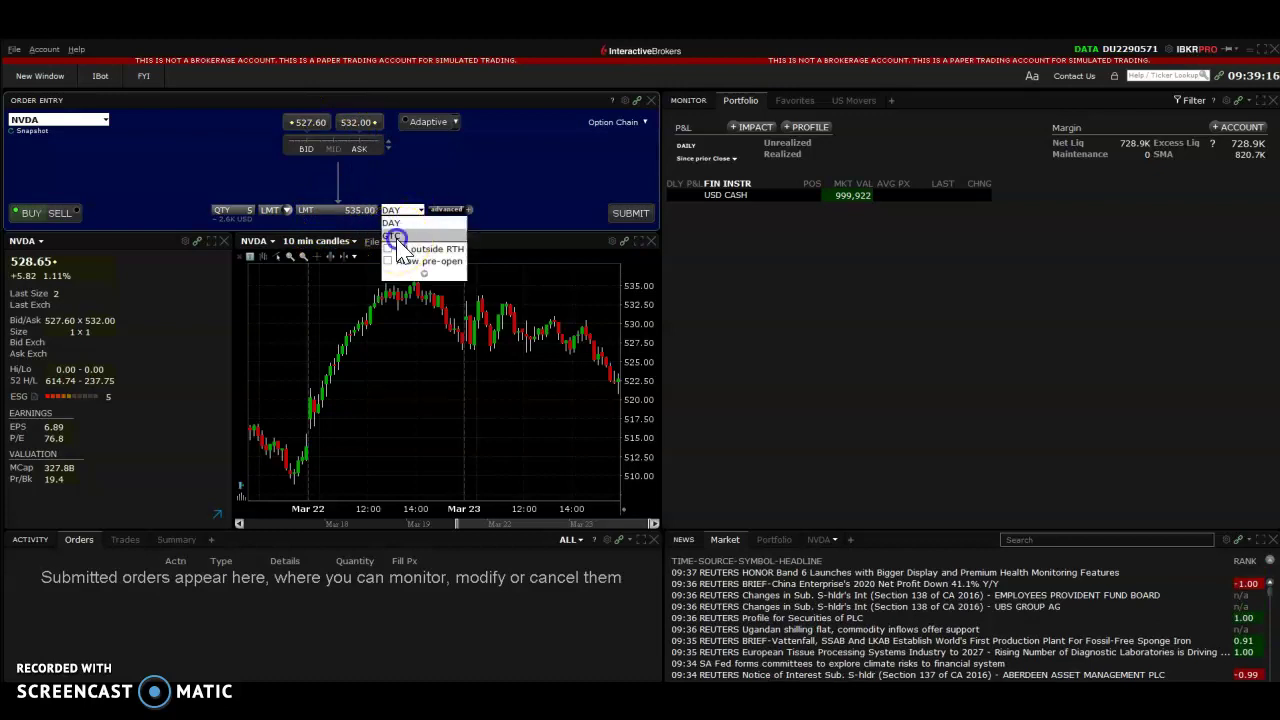
click(395, 236)
click(400, 212)
click(430, 250)
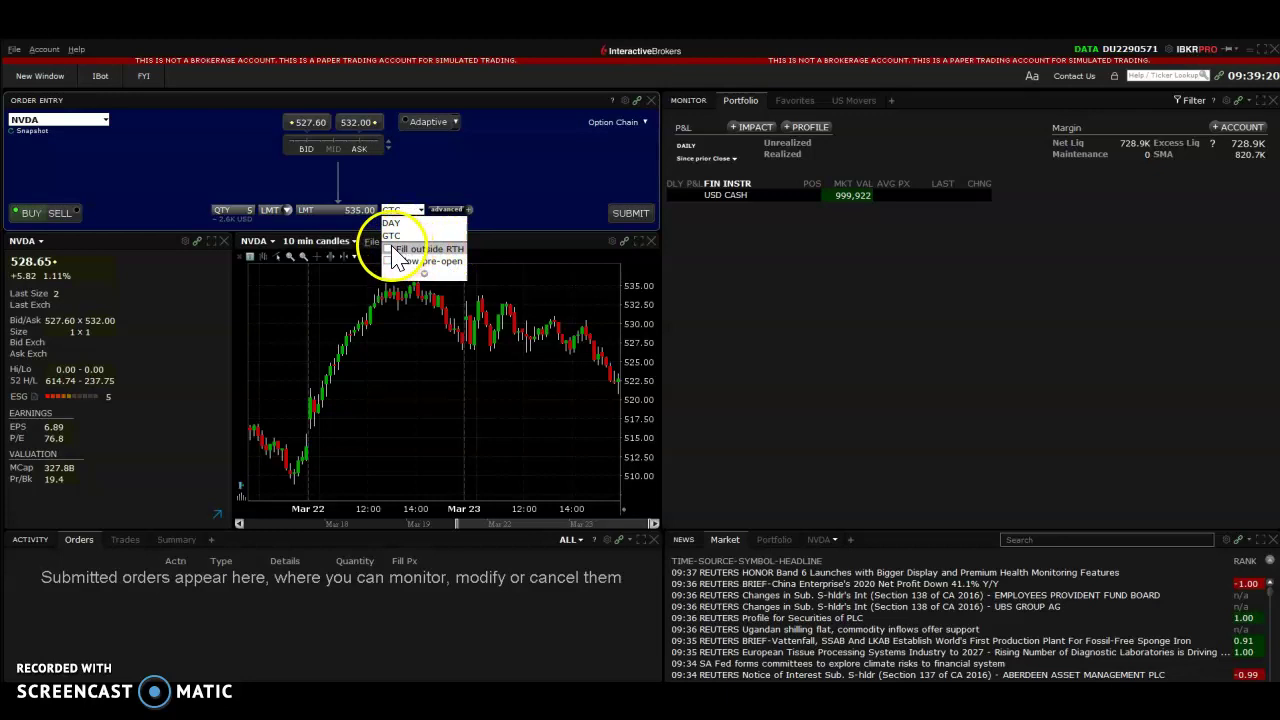
click(394, 256)
click(400, 210)
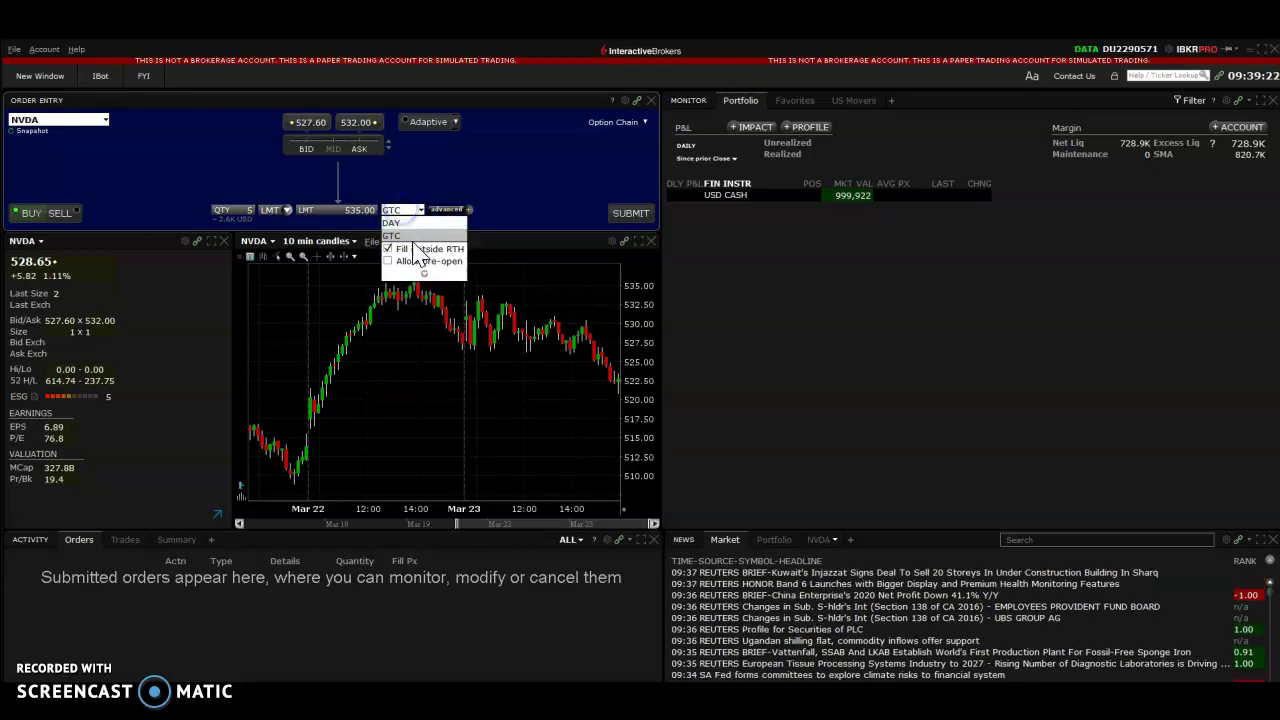
click(435, 182)
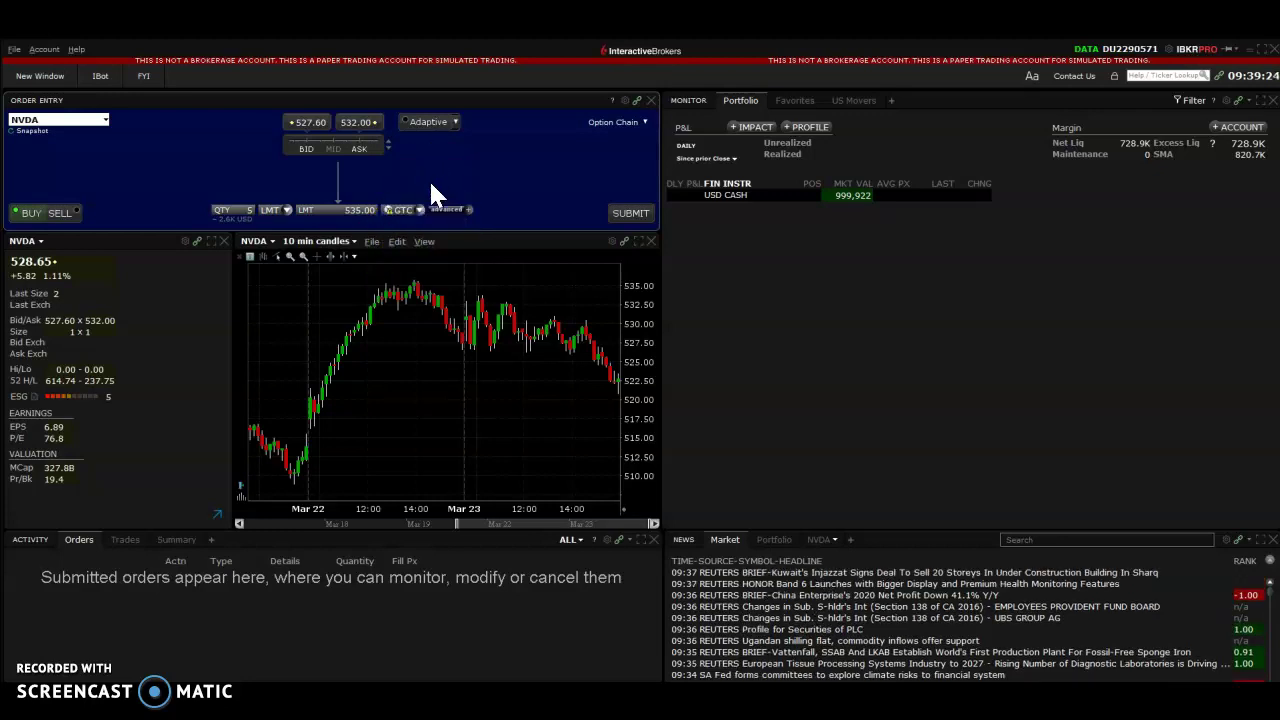
click(418, 210)
Open the advanced settings and expand the Attach Stop Loss/Profit Taker/Bracket section.
click(456, 210)
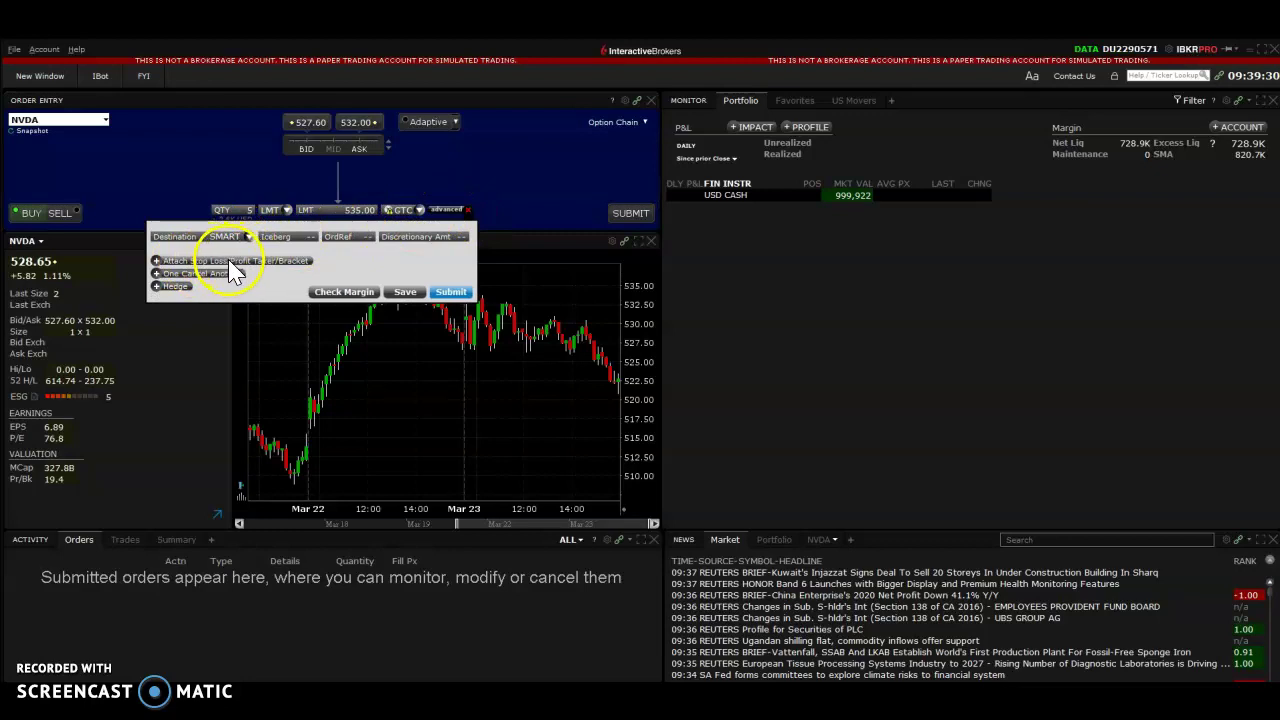
click(250, 261)
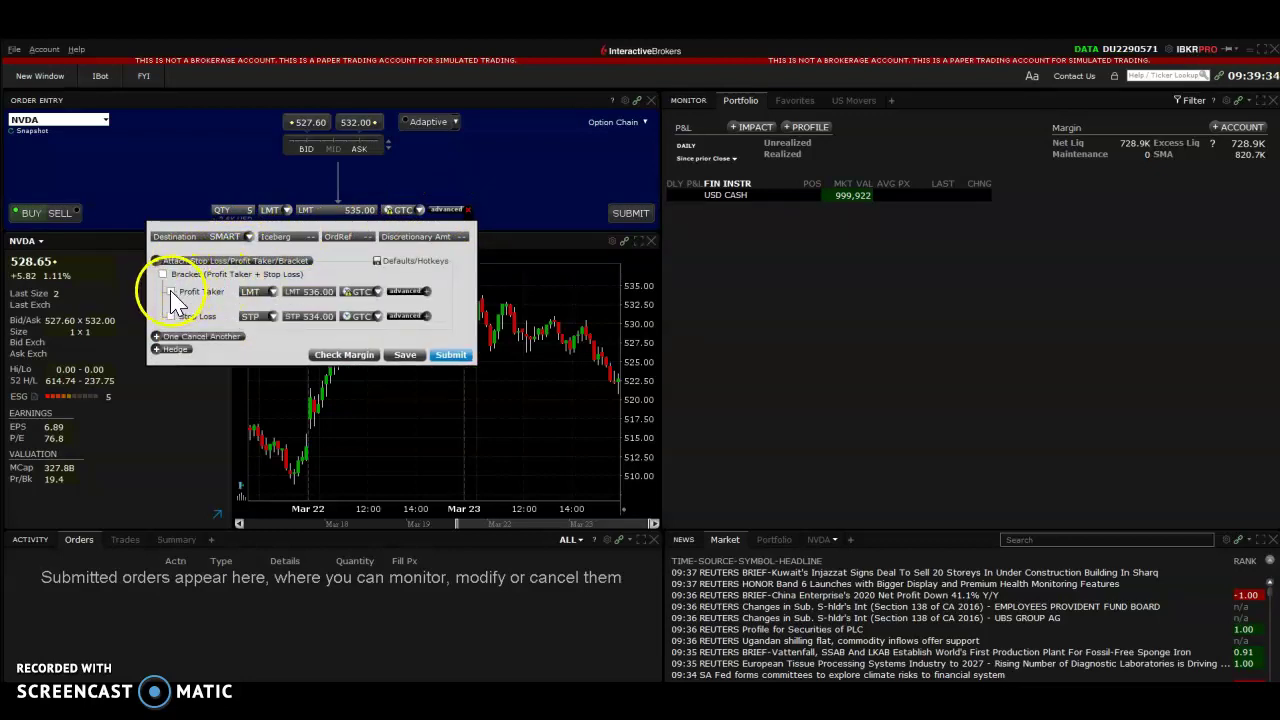
key(alt+Tab)
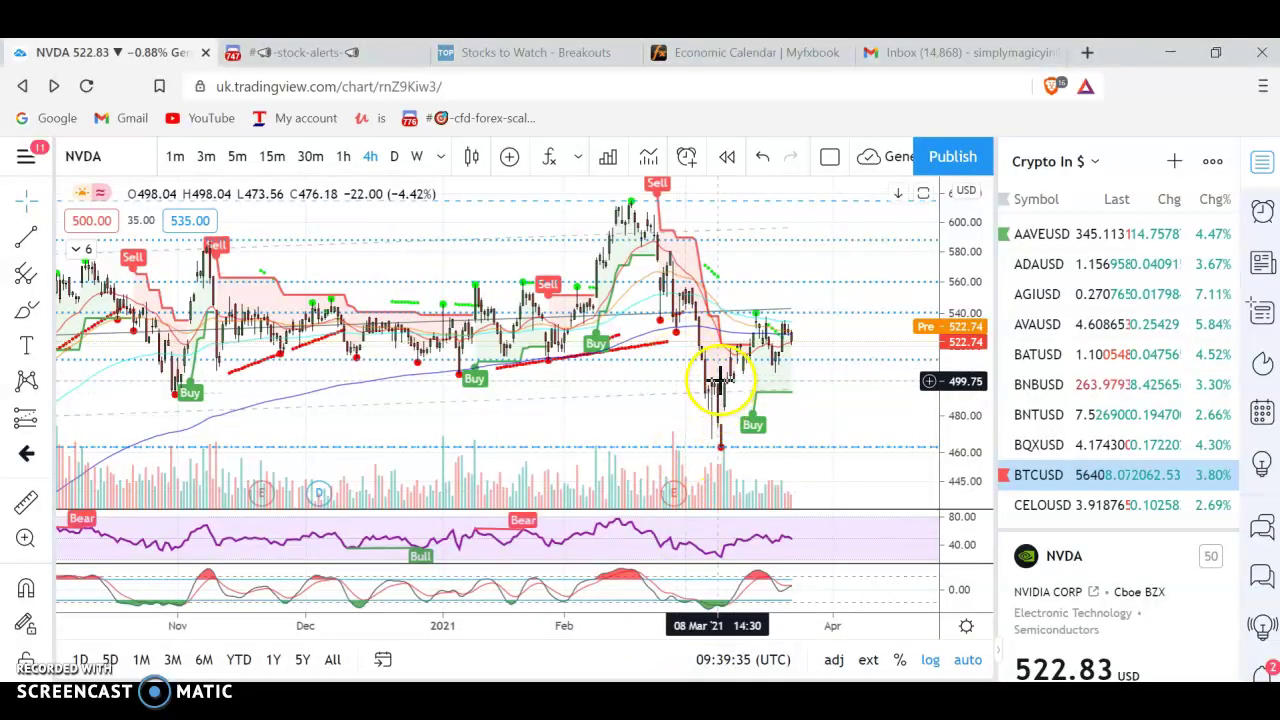
Zoom in and out on the NVDA 4-hour chart to inspect the recent Buy signal.
scroll(720, 375, down, 3)
scroll(720, 375, down, 3)
scroll(571, 286, up, 5)
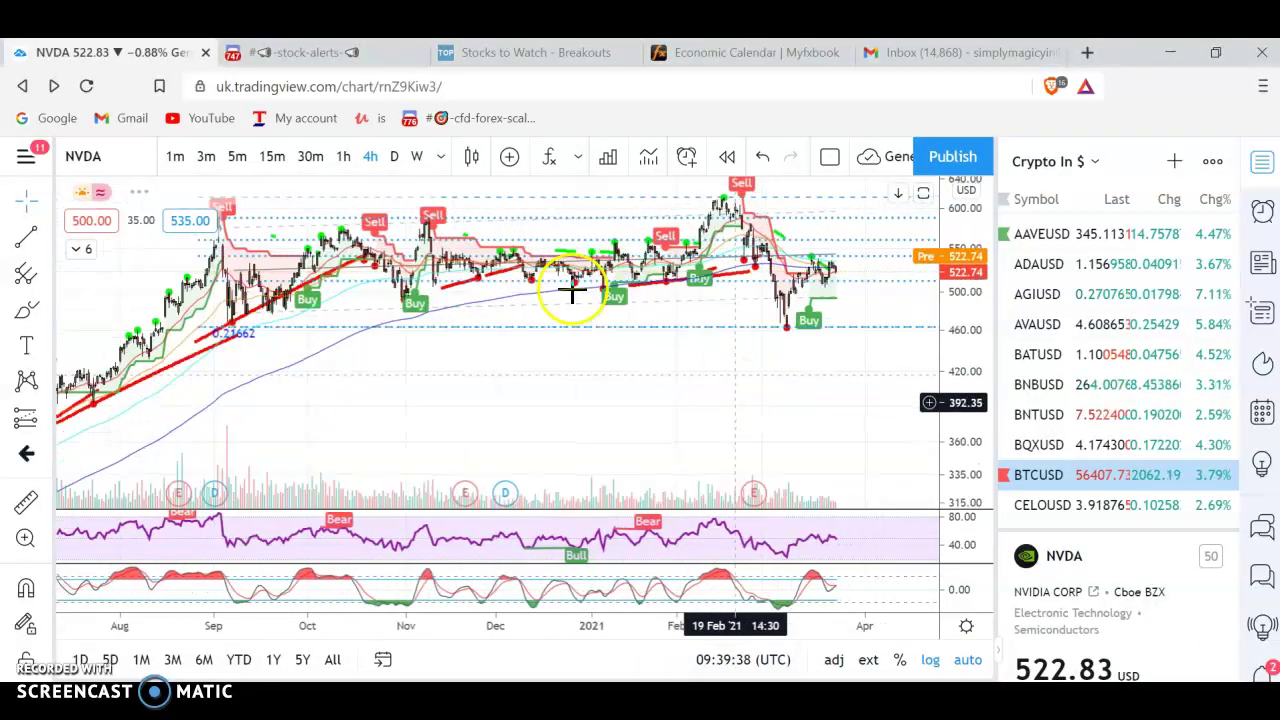
scroll(743, 243, up, 1)
scroll(814, 220, down, 3)
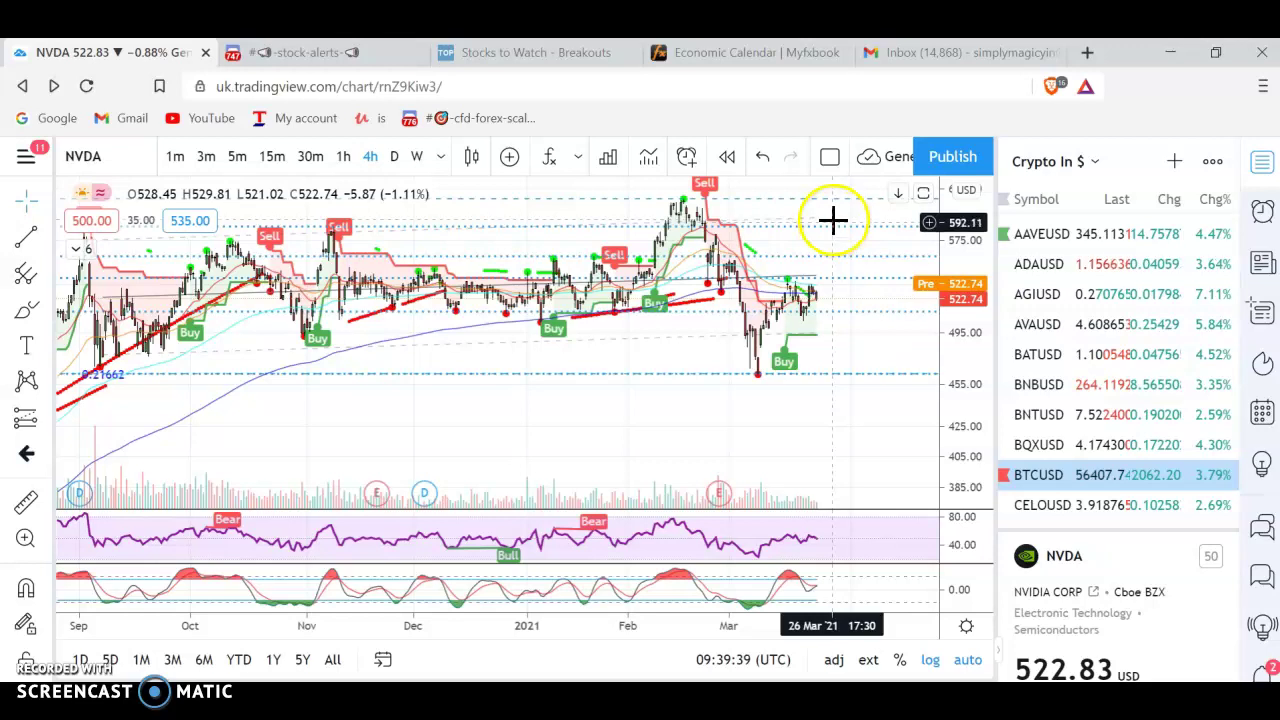
scroll(832, 200, down, 2)
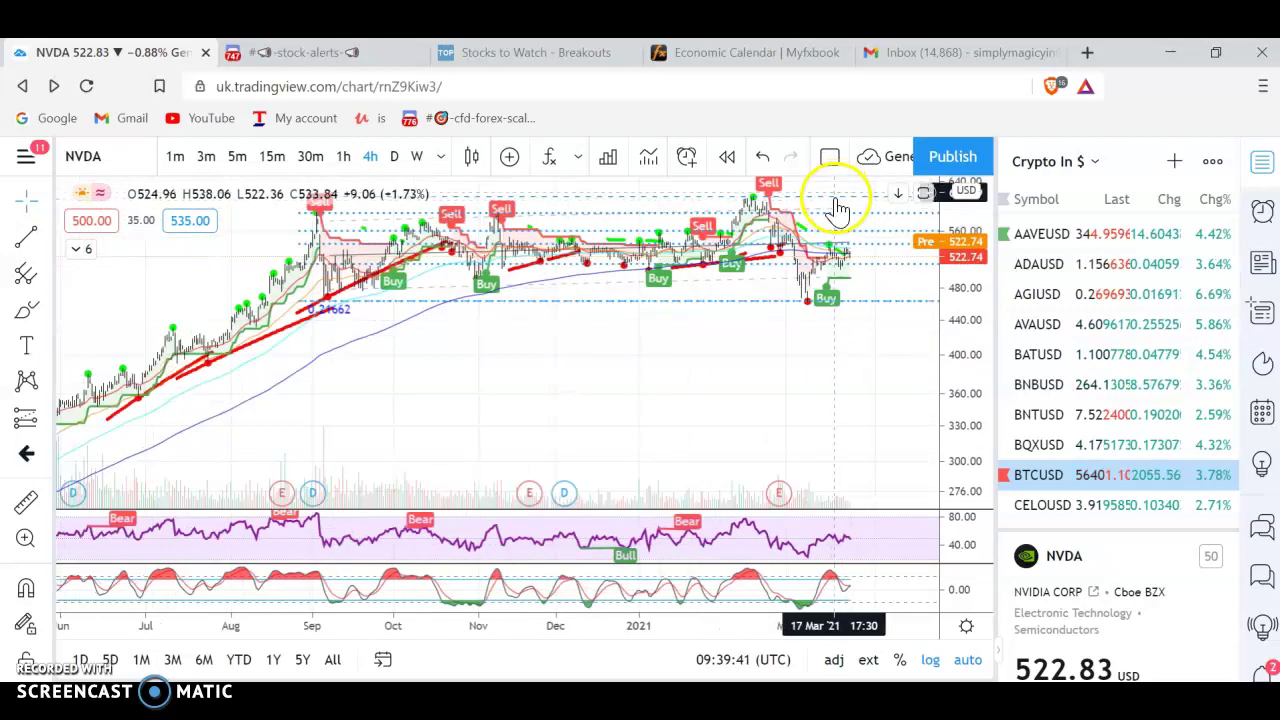
scroll(841, 215, up, 1)
scroll(841, 215, up, 2)
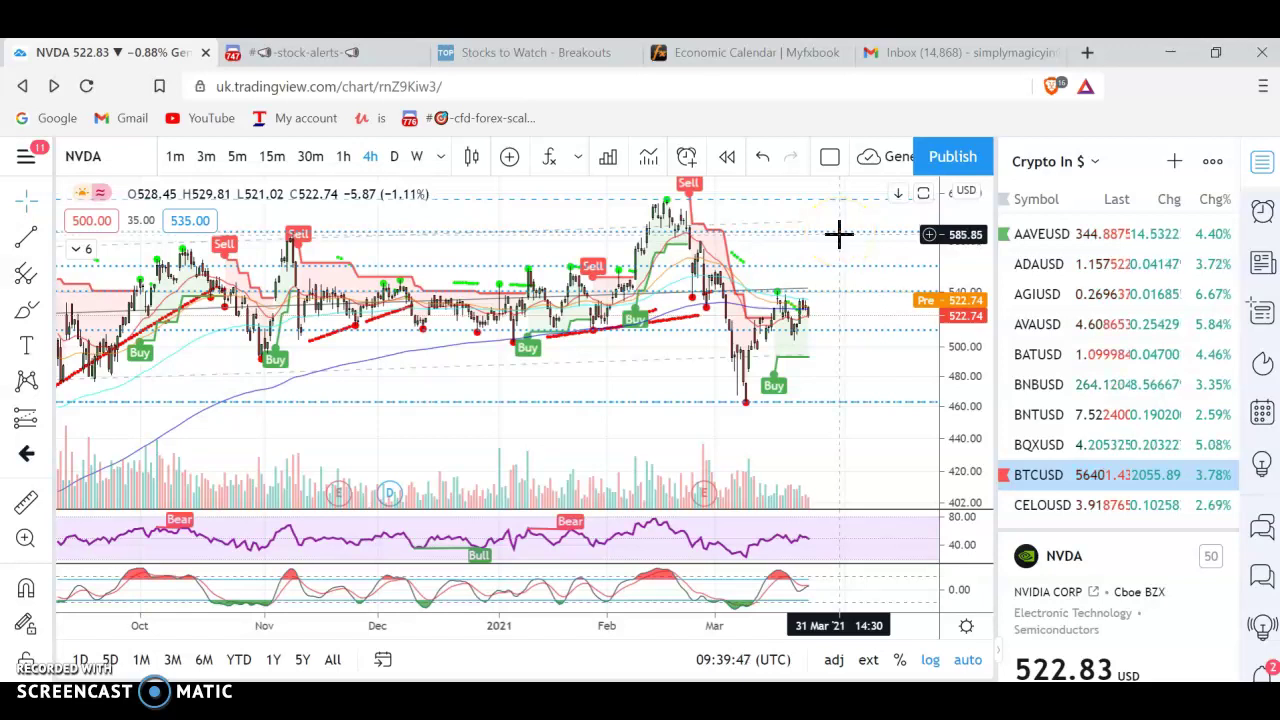
scroll(830, 280, down, 3)
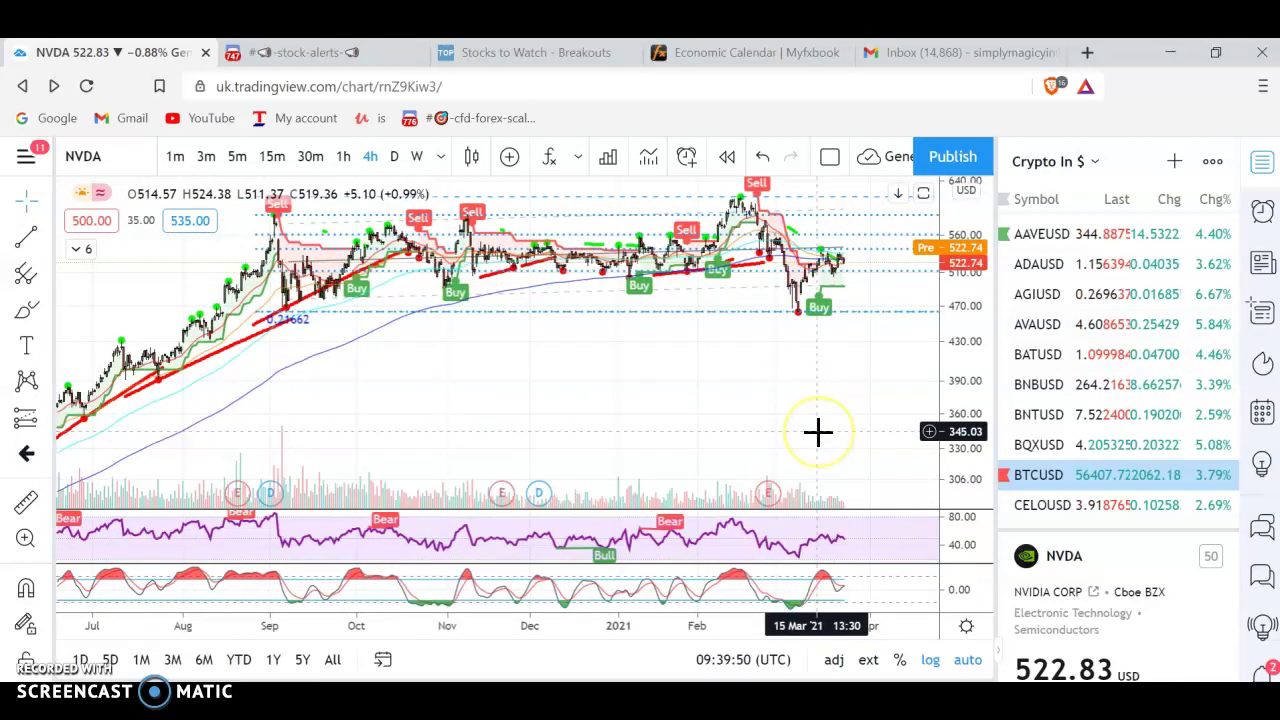
scroll(818, 430, up, 2)
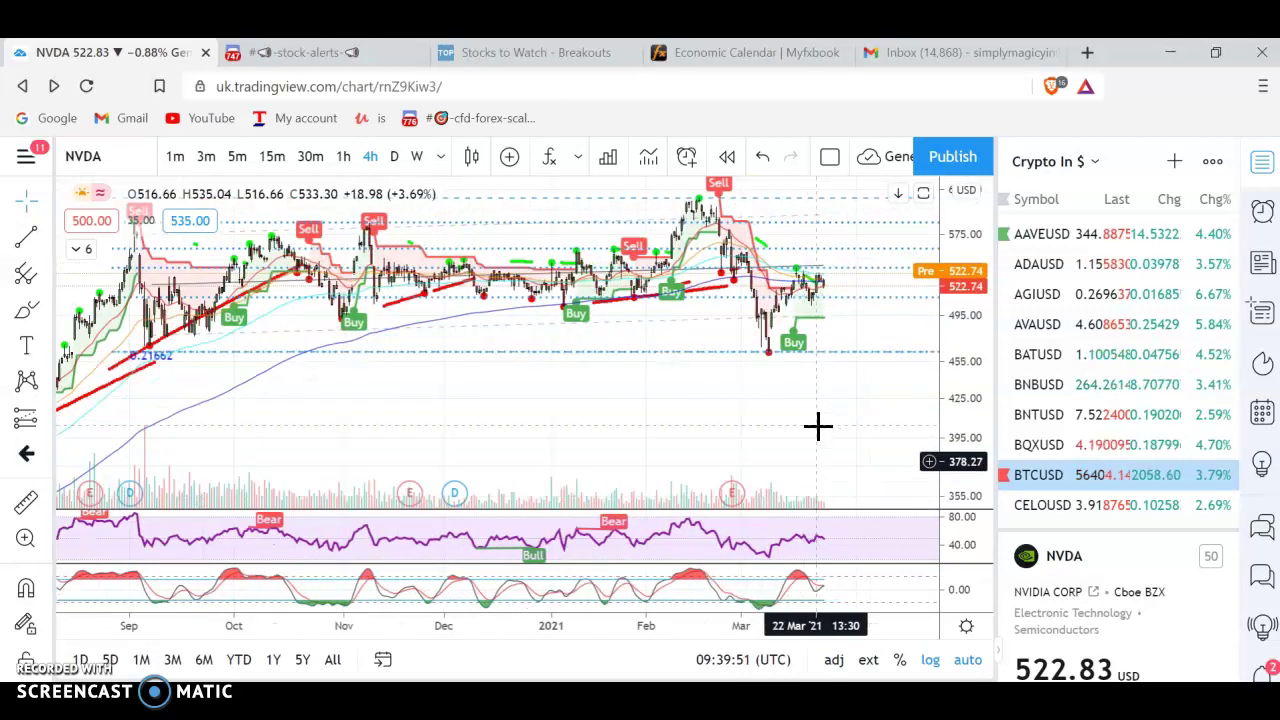
scroll(818, 430, down, 2)
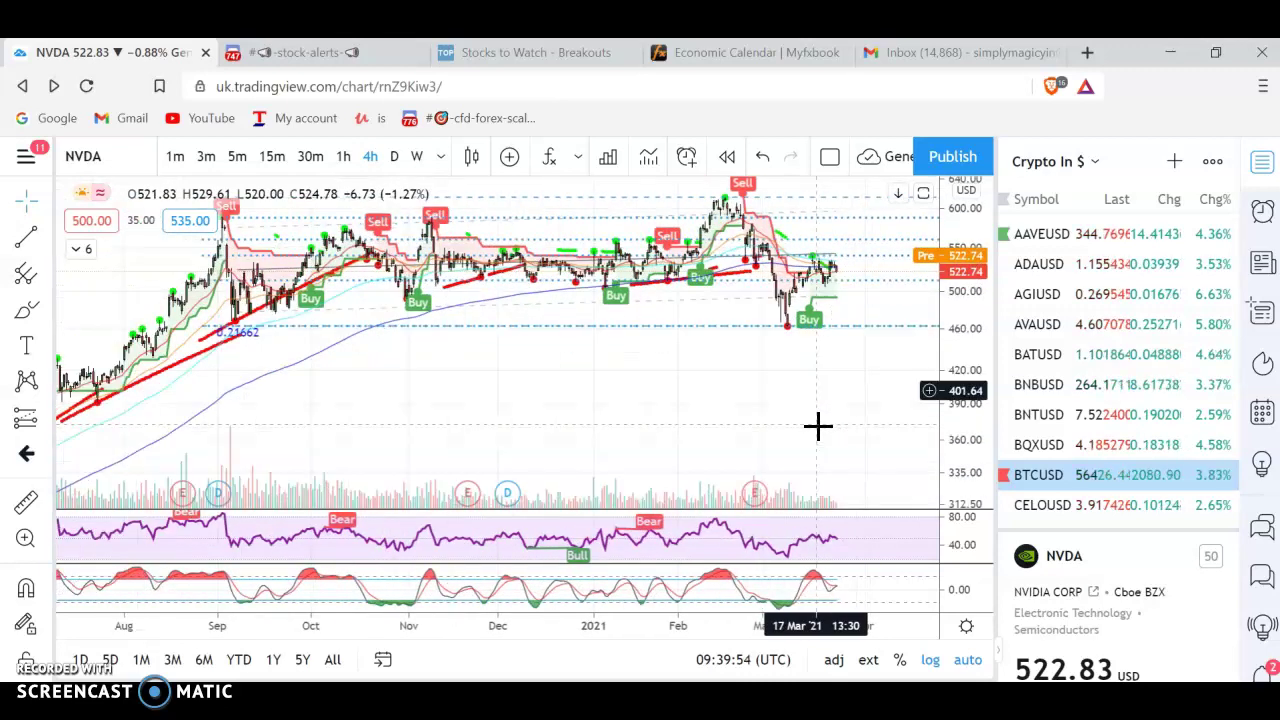
click(832, 398)
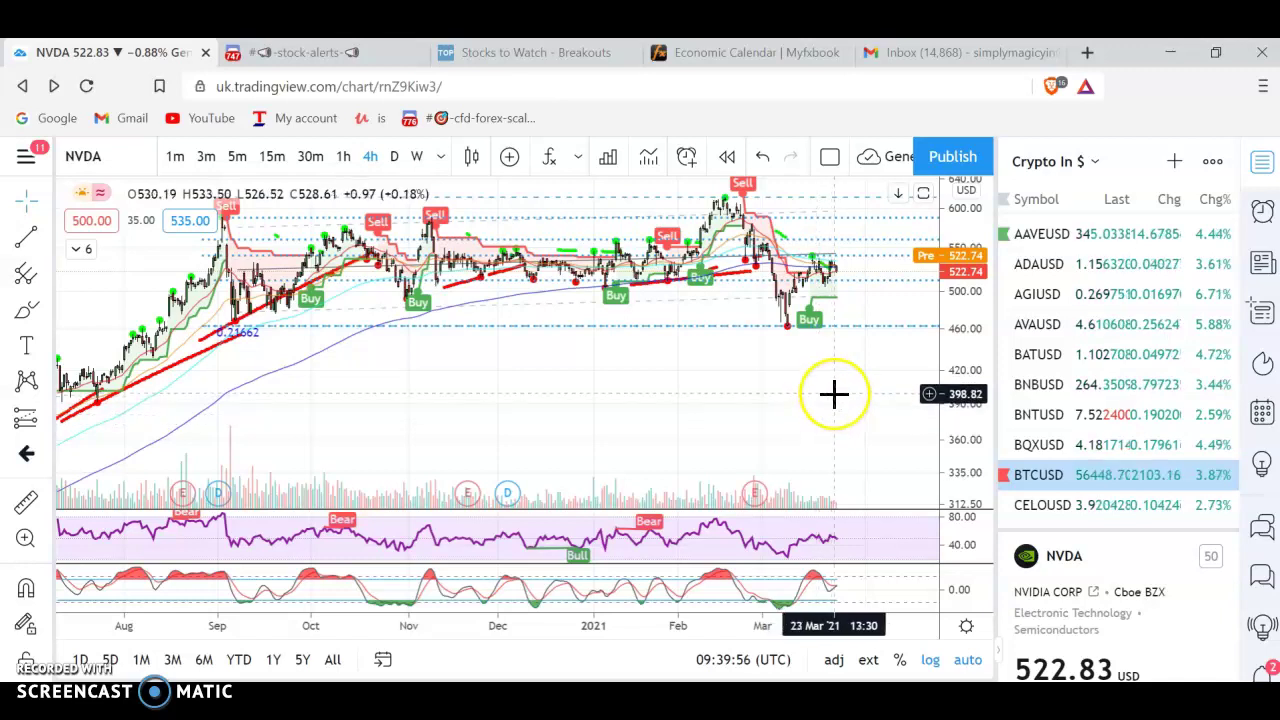
scroll(834, 391, down, 3)
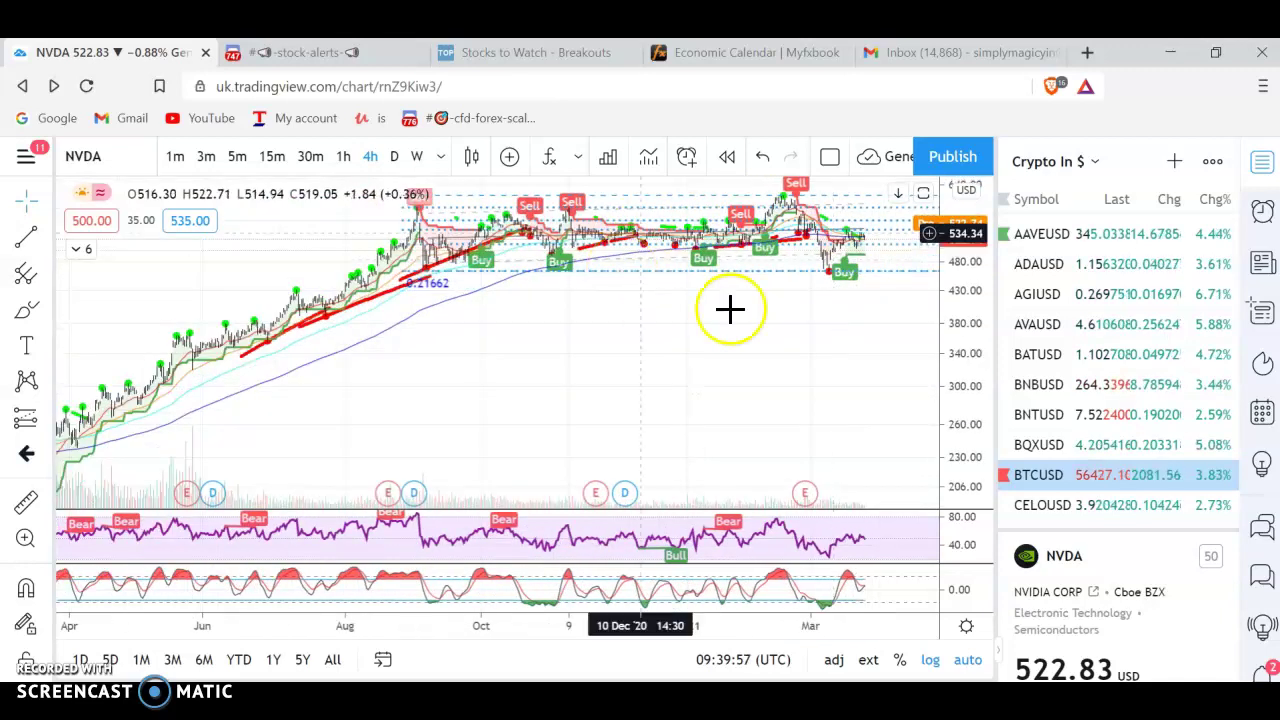
click(806, 294)
scroll(806, 294, up, 2)
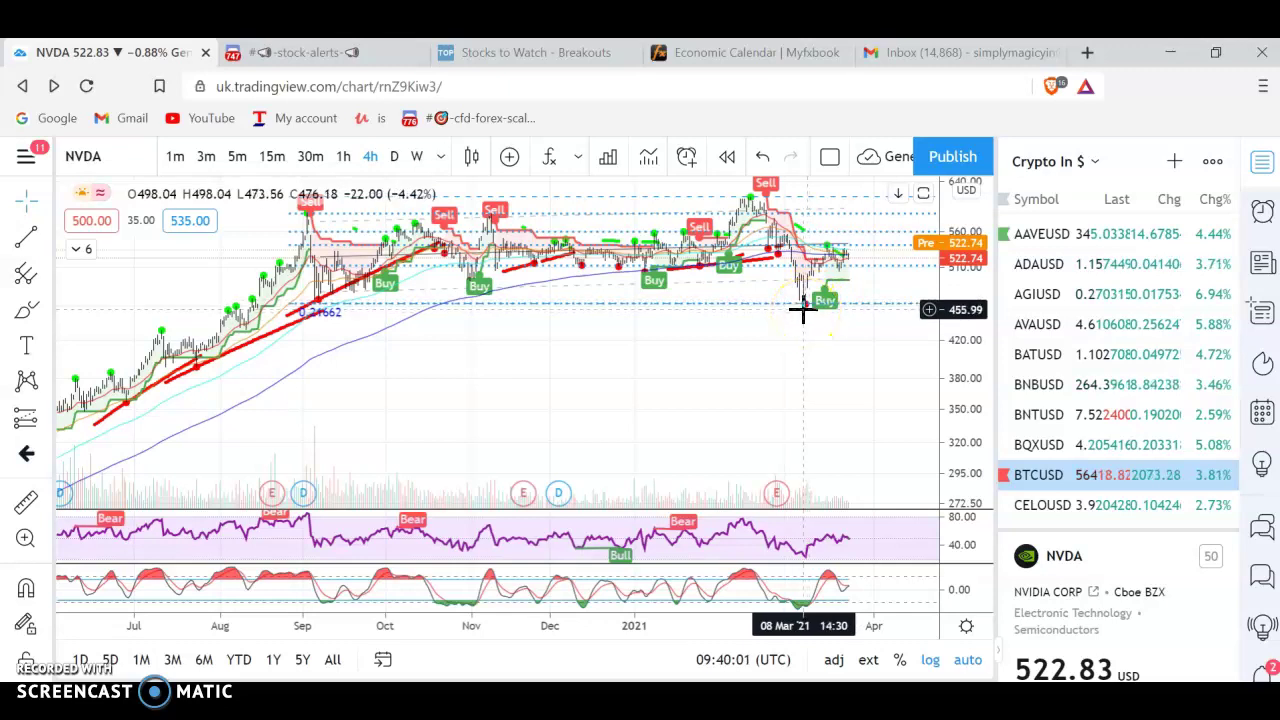
scroll(805, 315, down, 3)
click(820, 350)
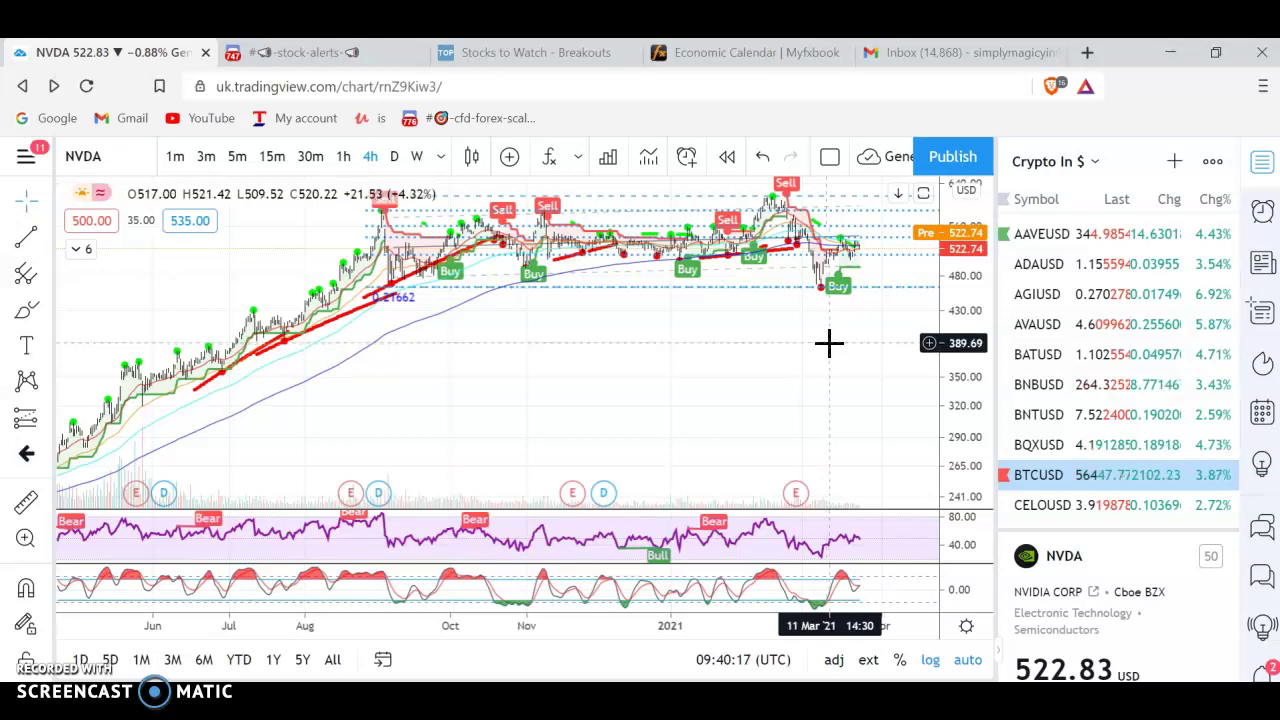
scroll(832, 341, up, 1)
scroll(840, 350, up, 1)
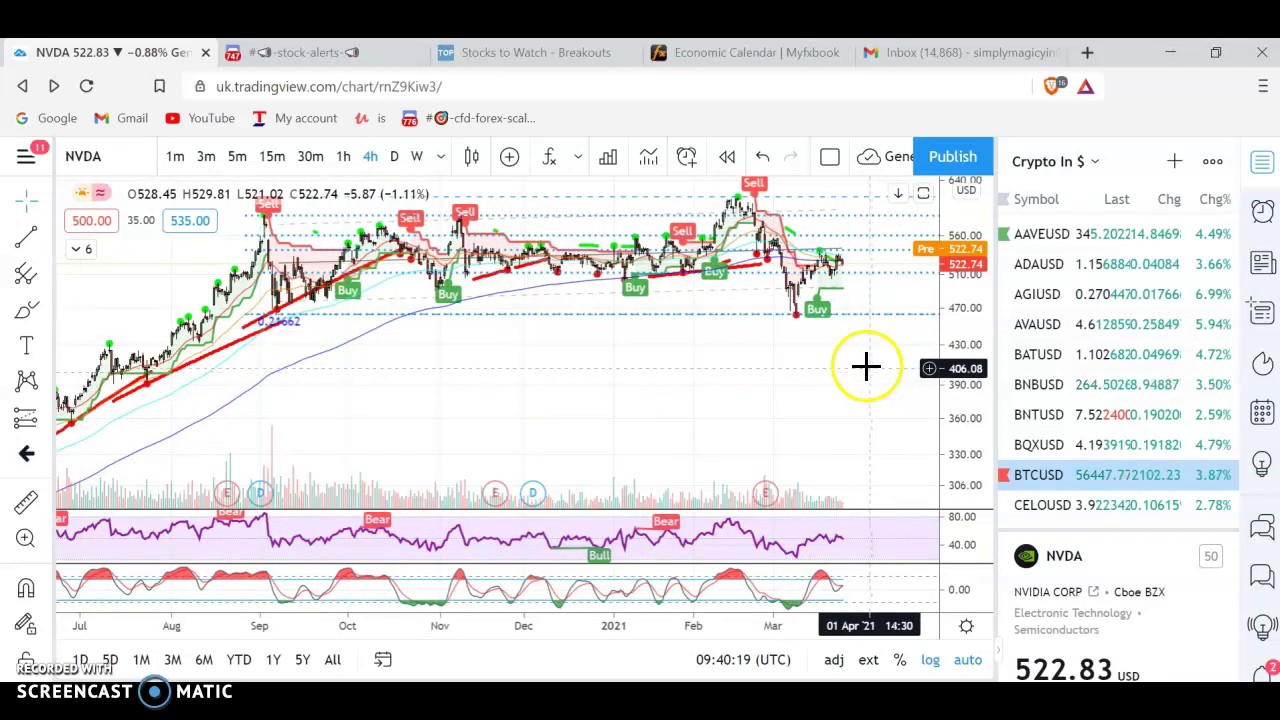
click(861, 344)
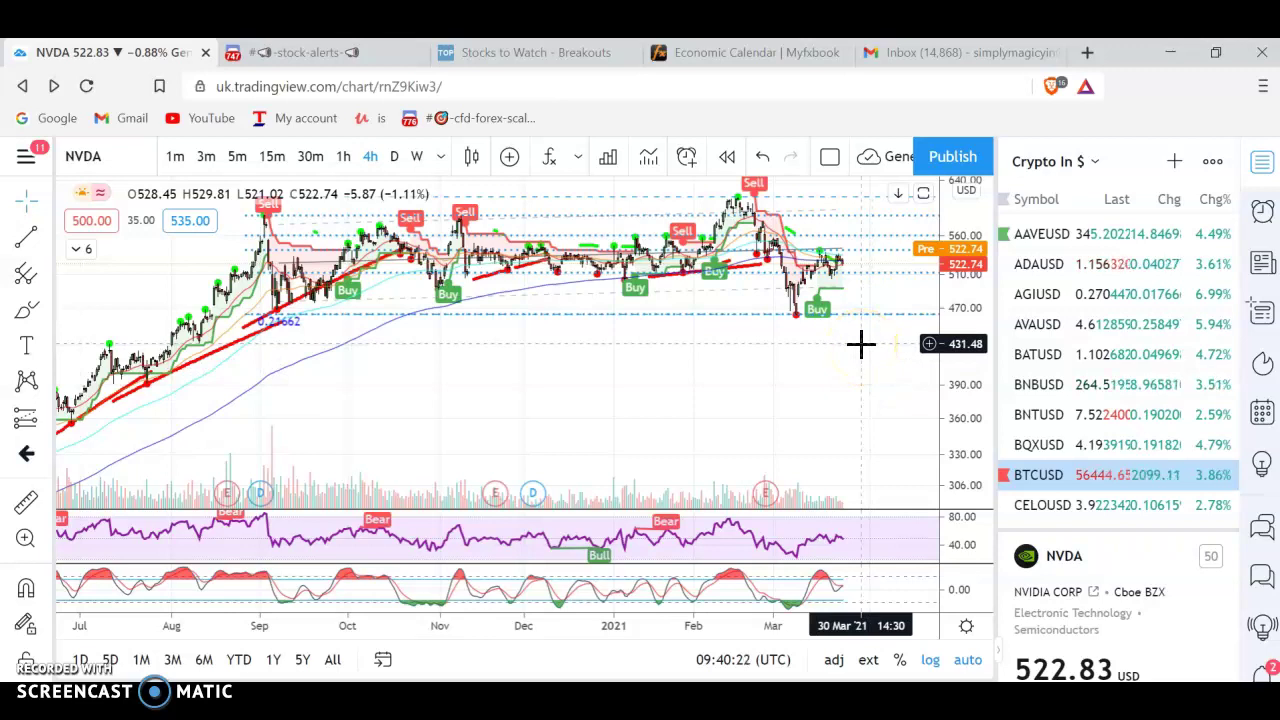
scroll(826, 300, up, 1)
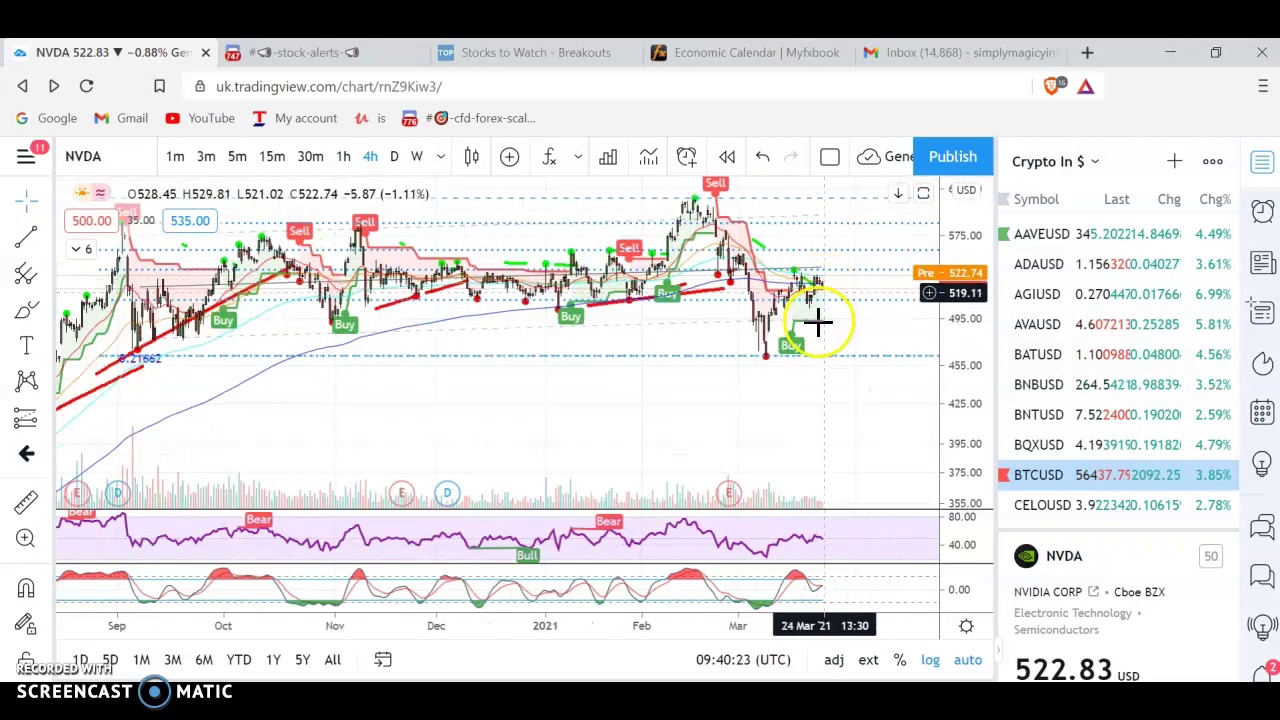
scroll(822, 318, up, 1)
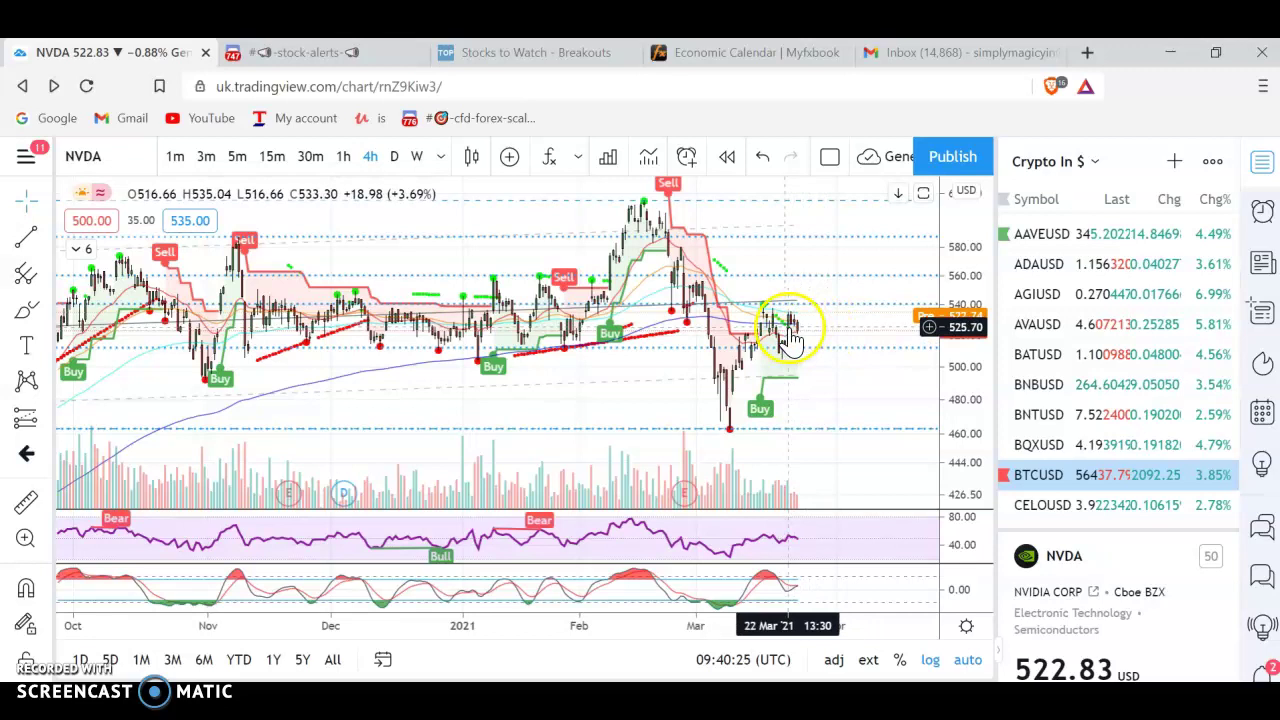
scroll(752, 423, down, 2)
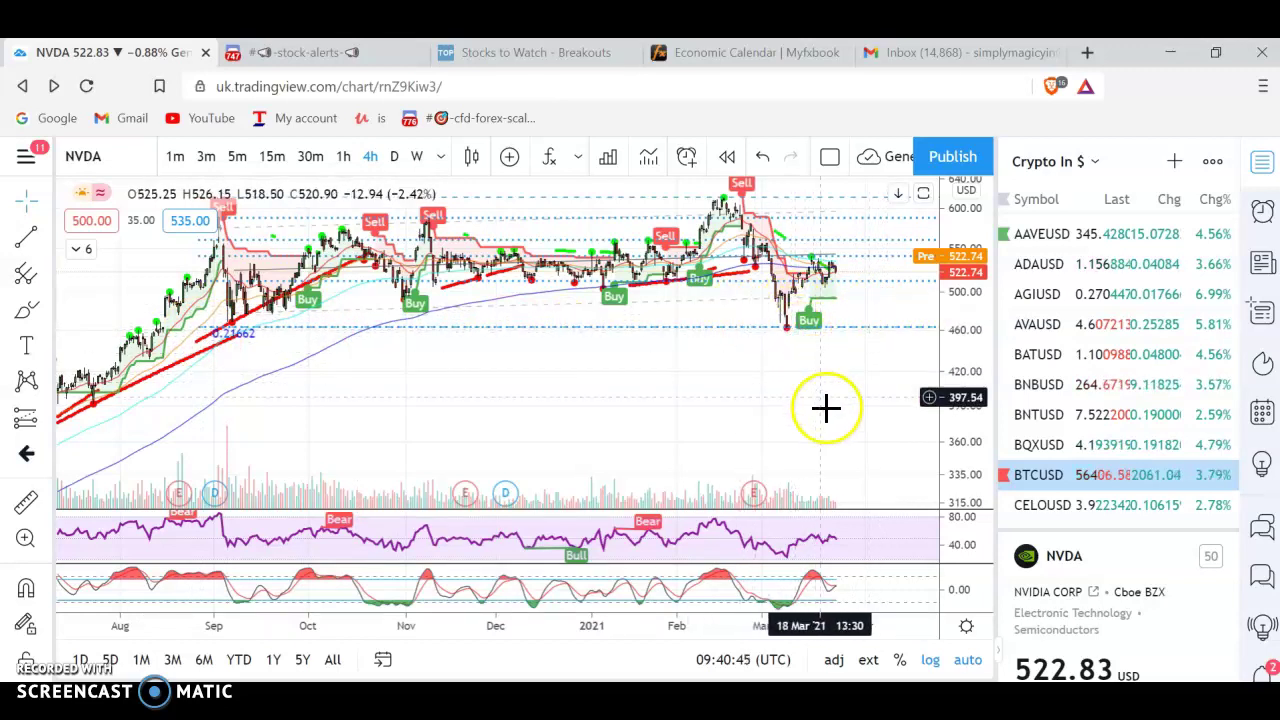
scroll(833, 420, up, 1)
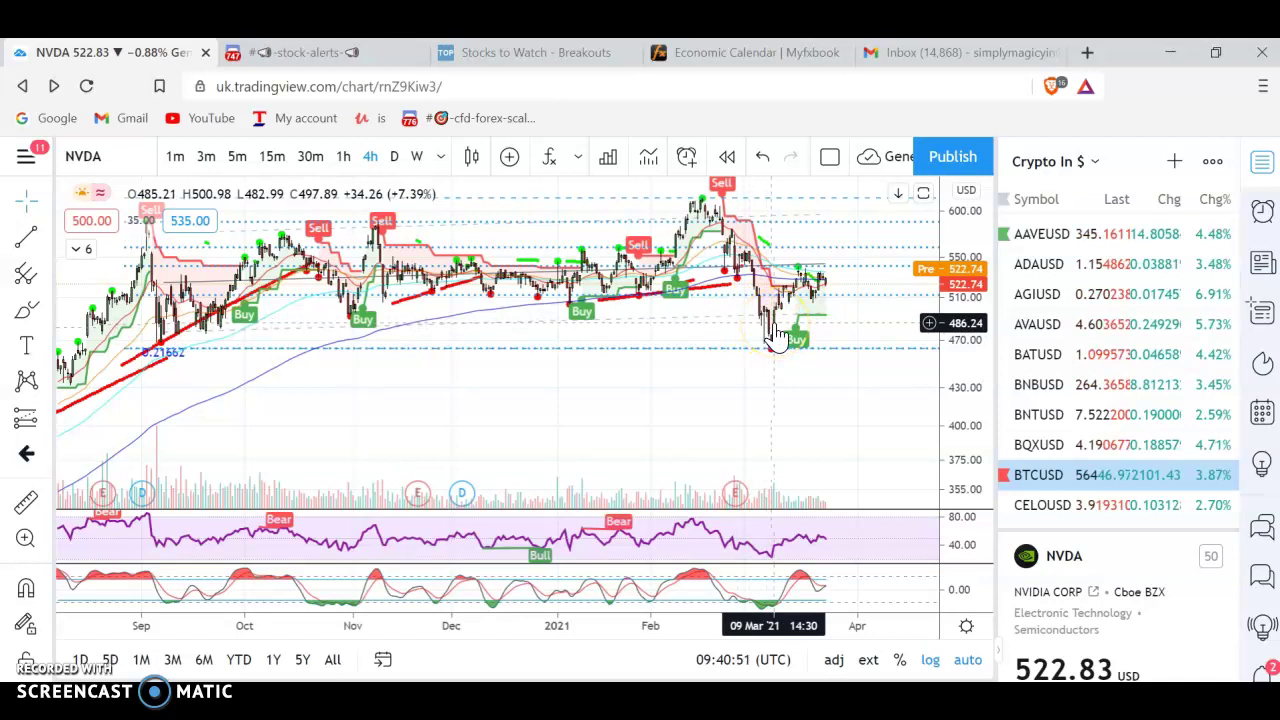
click(812, 278)
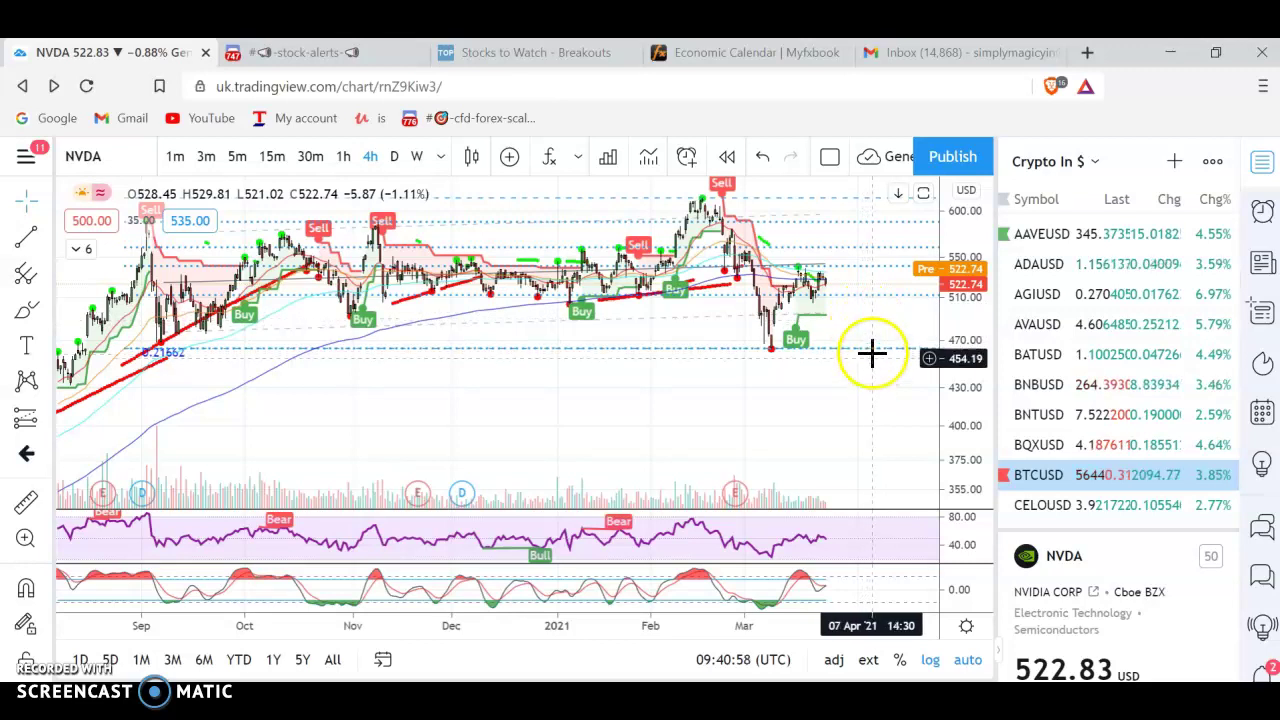
scroll(840, 420, up, 3)
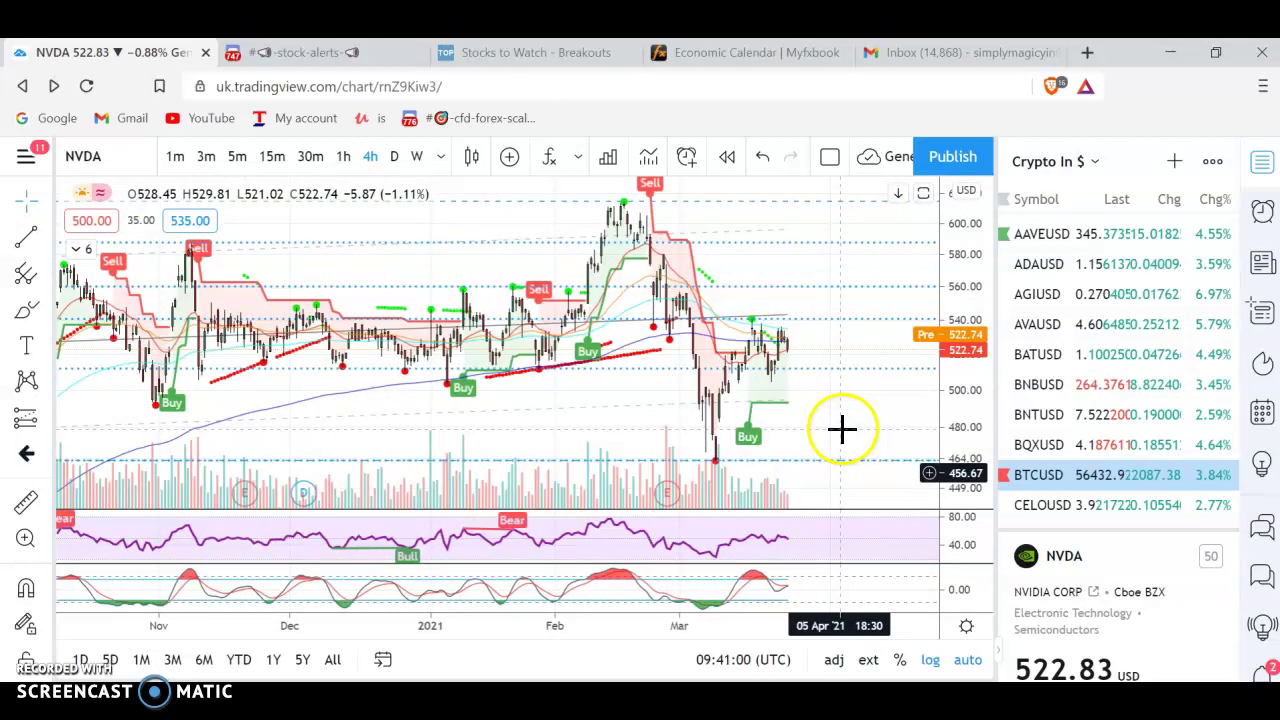
scroll(840, 420, down, 1)
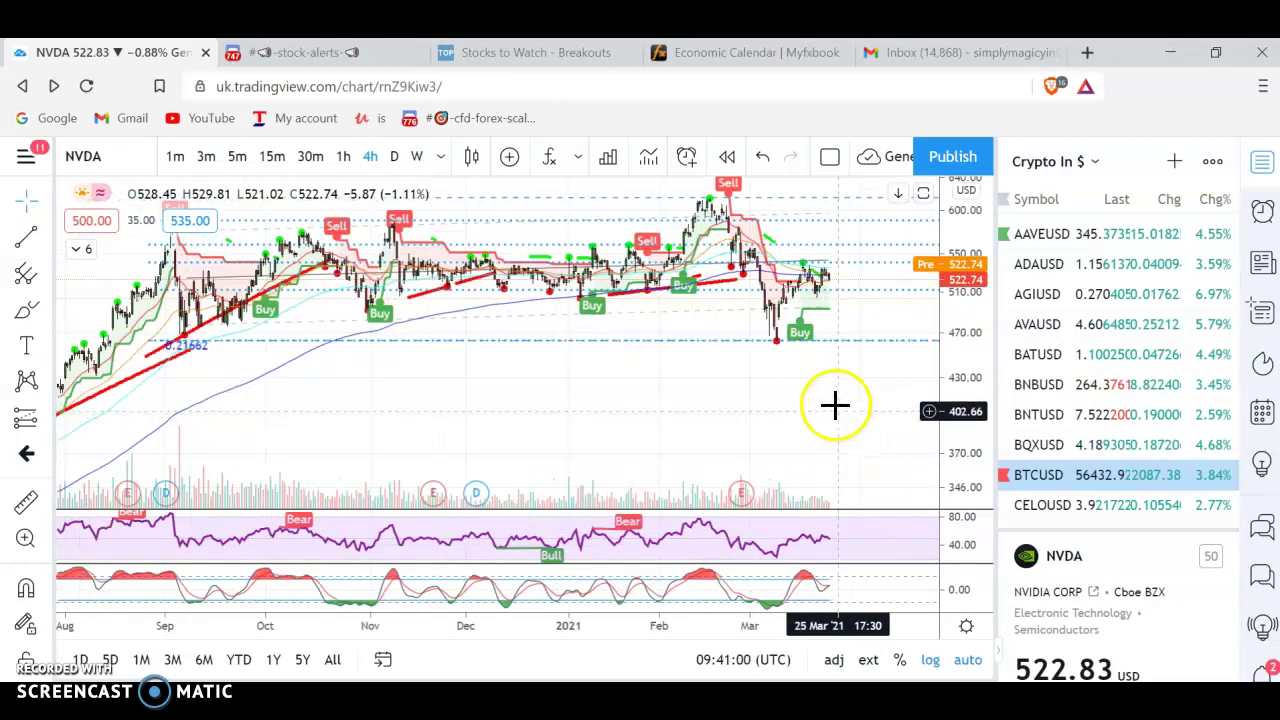
click(808, 354)
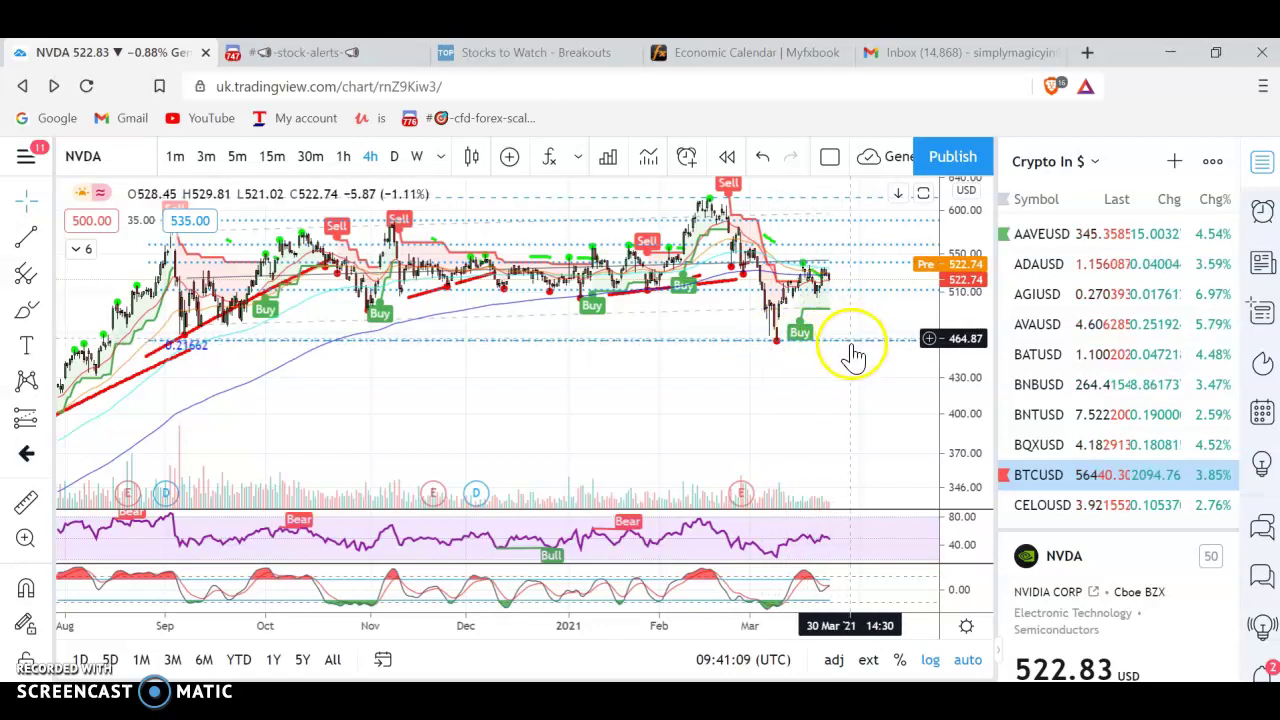
click(800, 381)
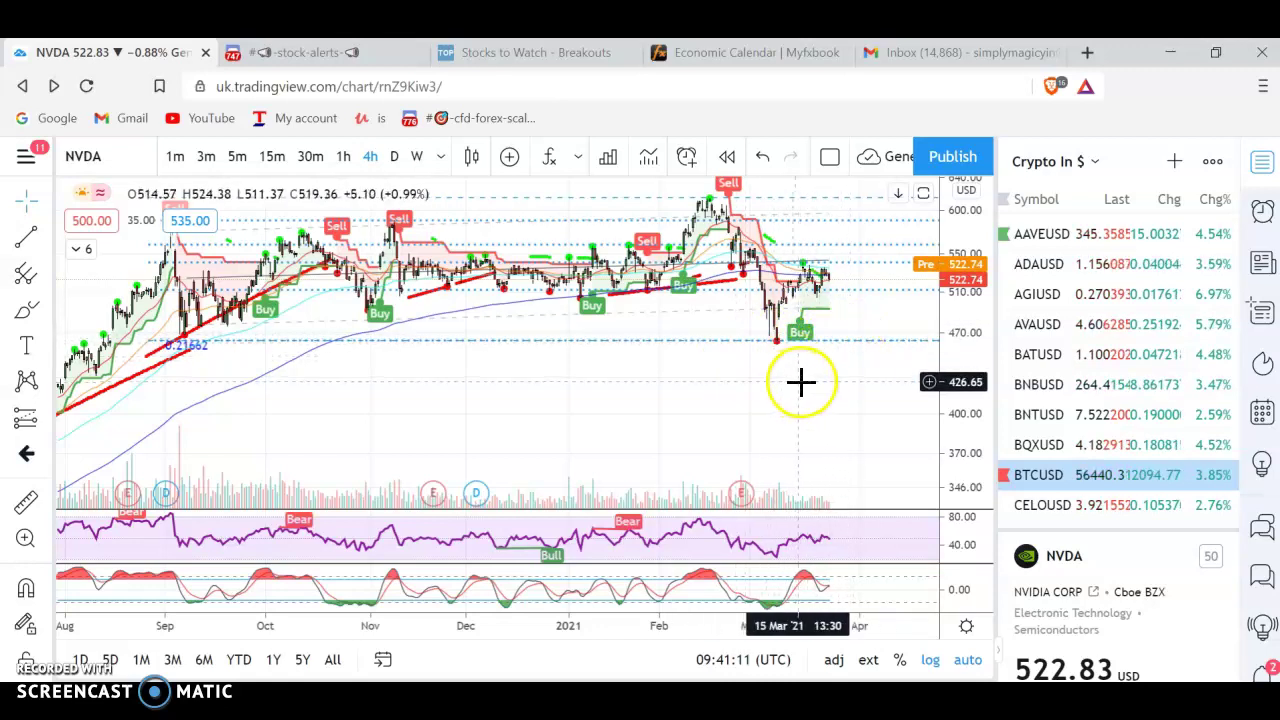
scroll(800, 381, up, 3)
scroll(803, 380, down, 3)
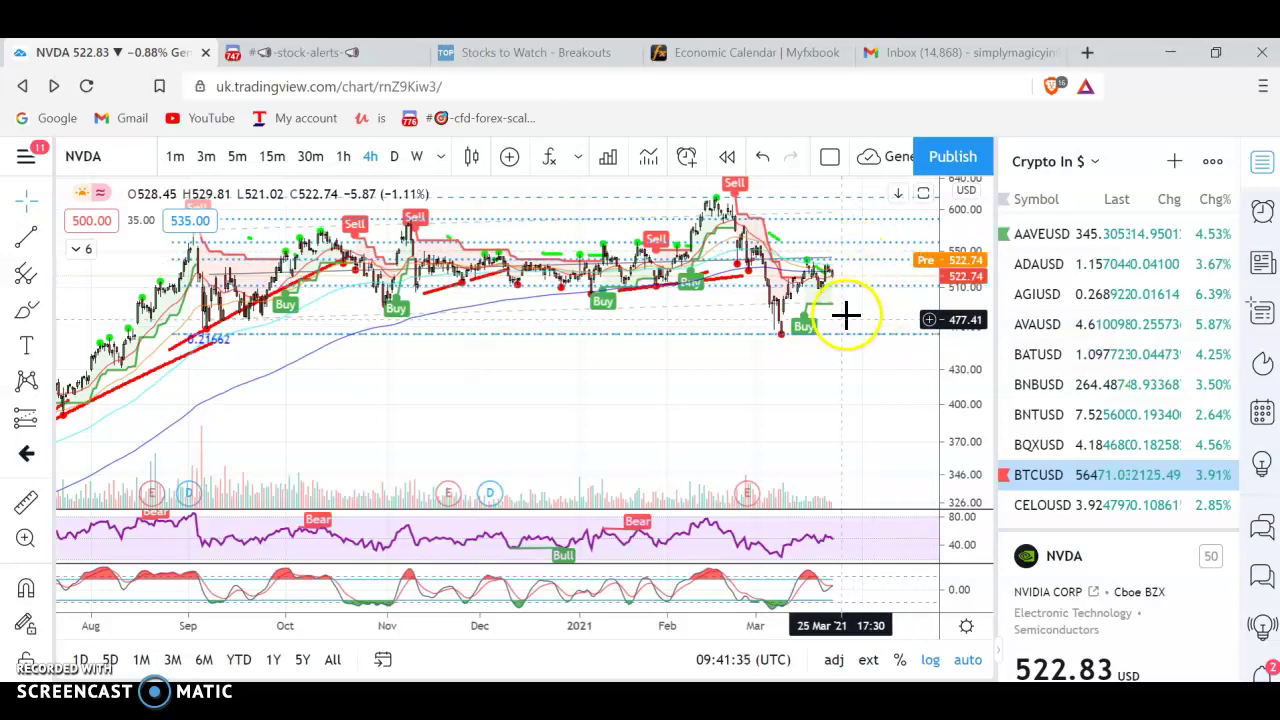
scroll(868, 276, up, 3)
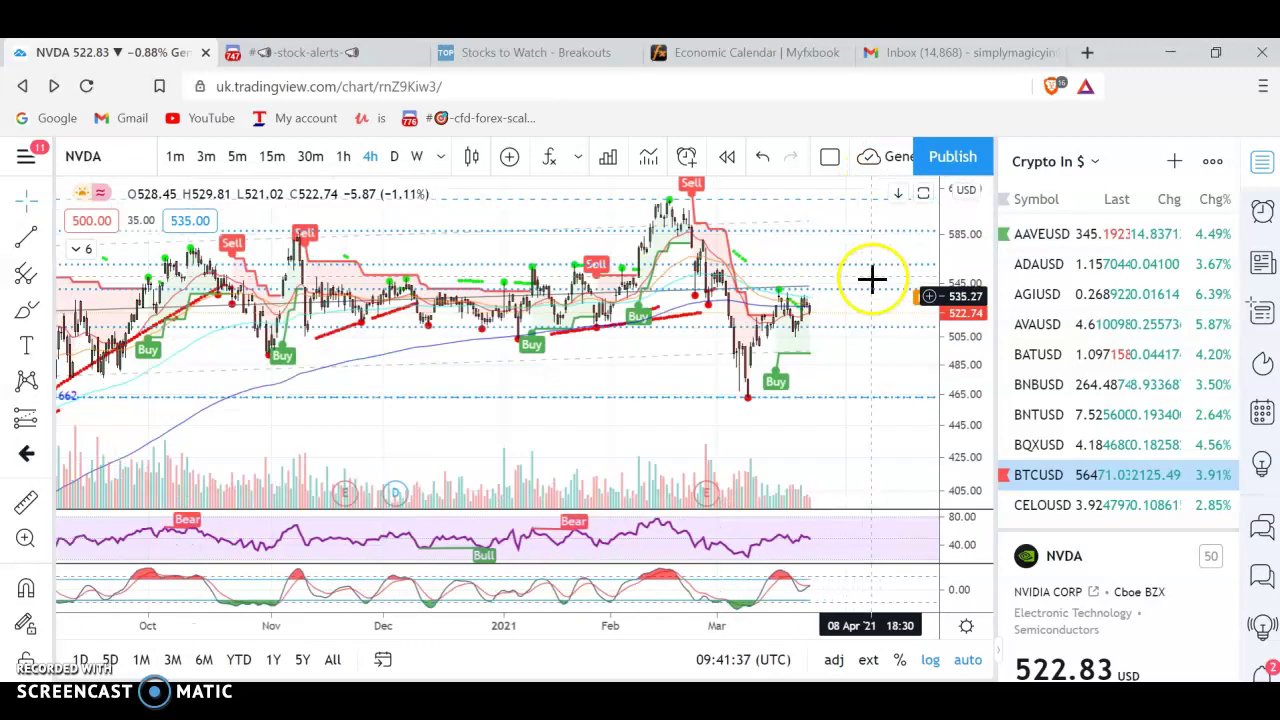
scroll(872, 274, down, 3)
scroll(876, 285, up, 3)
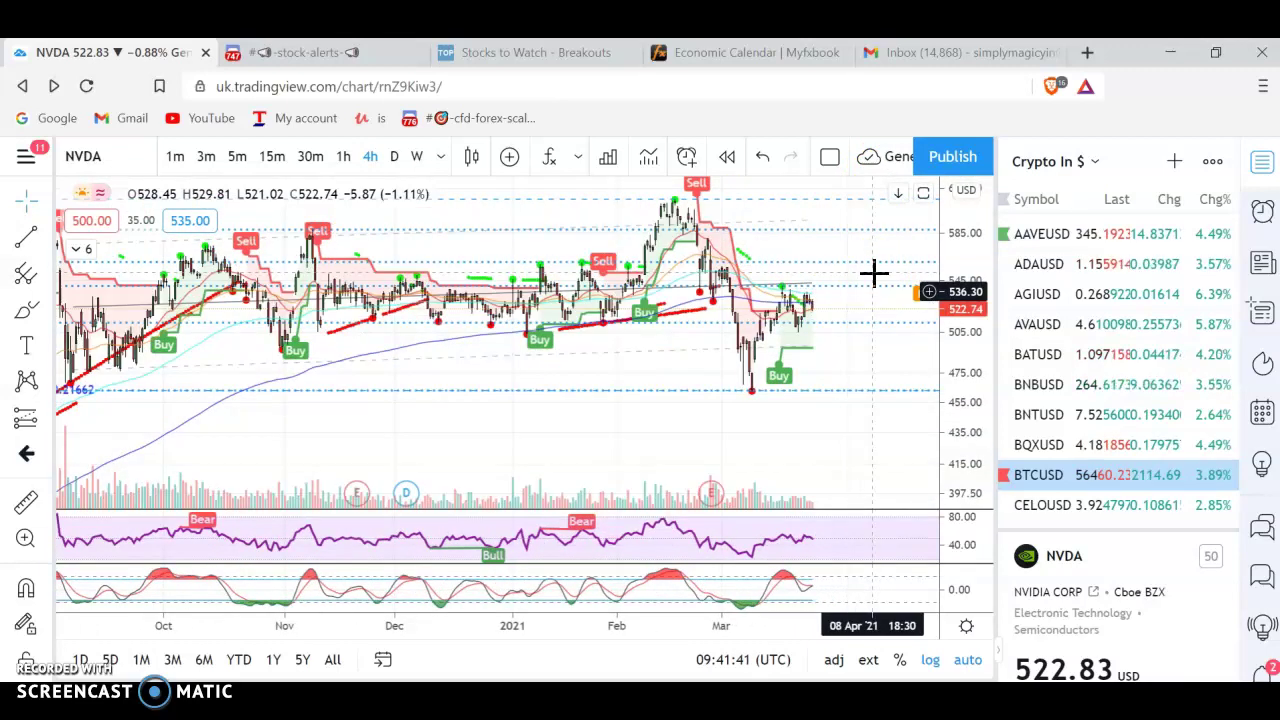
scroll(862, 300, down, 2)
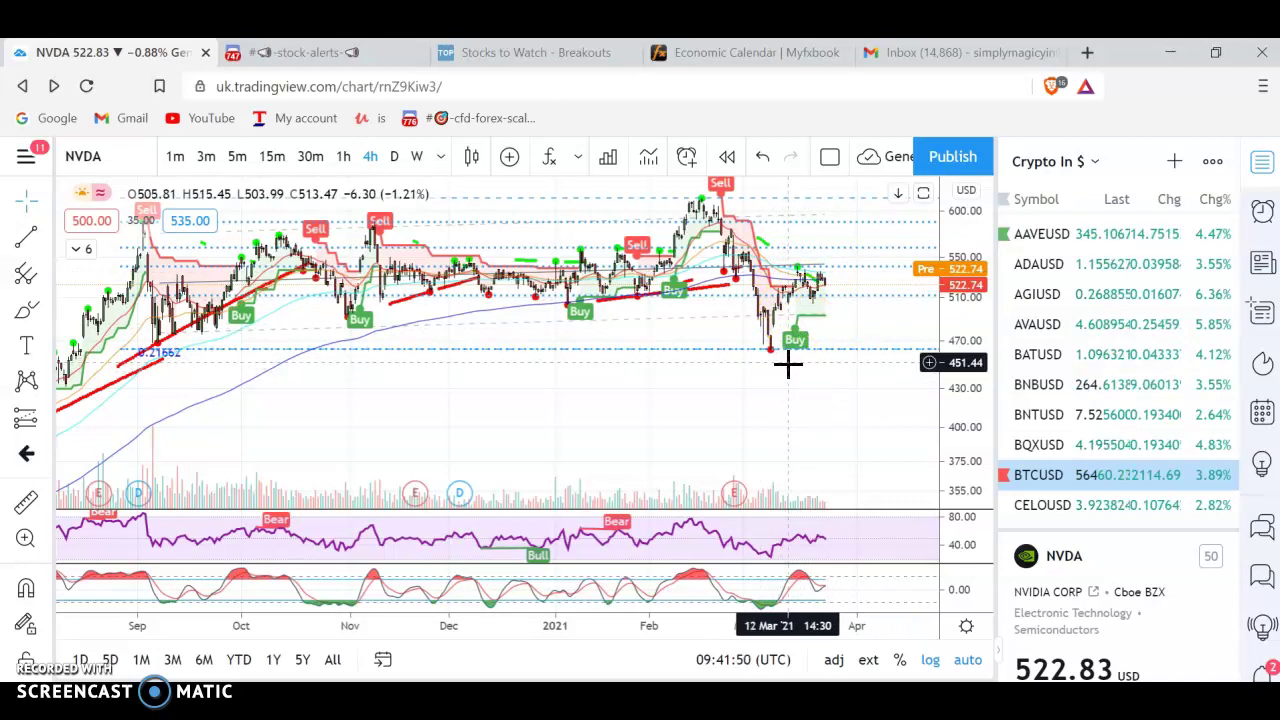
click(948, 275)
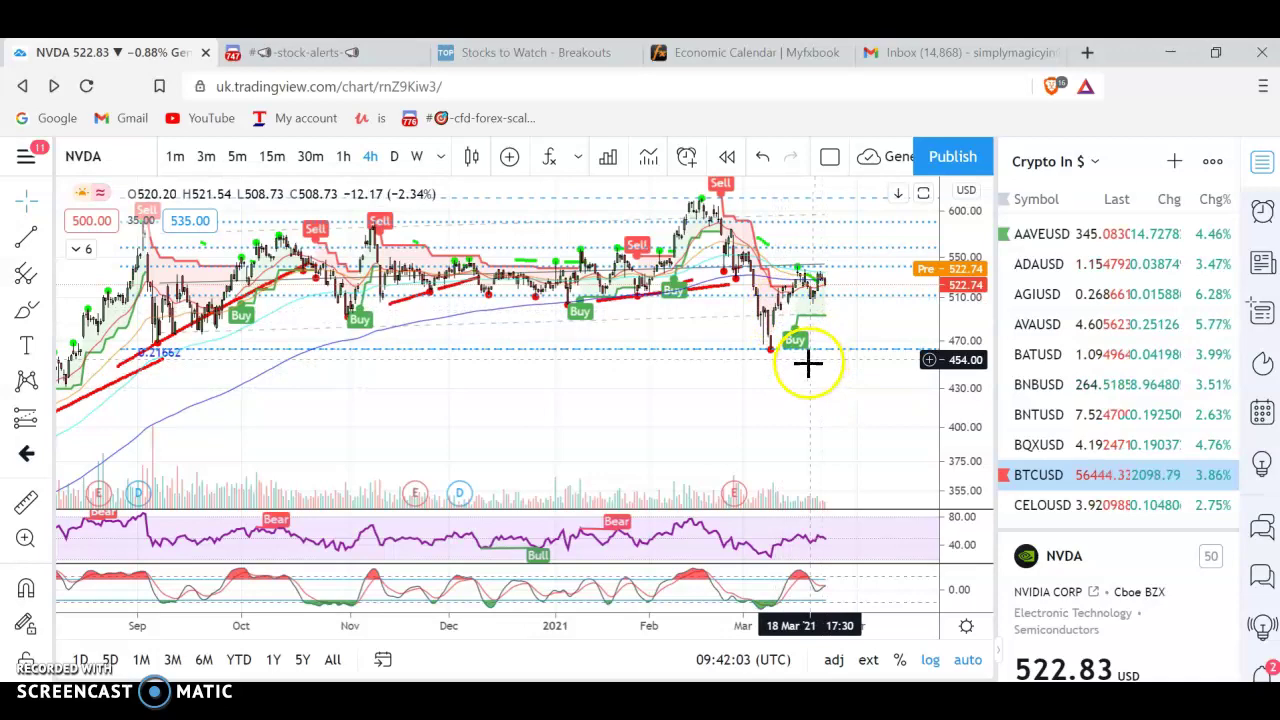
key(alt+Tab)
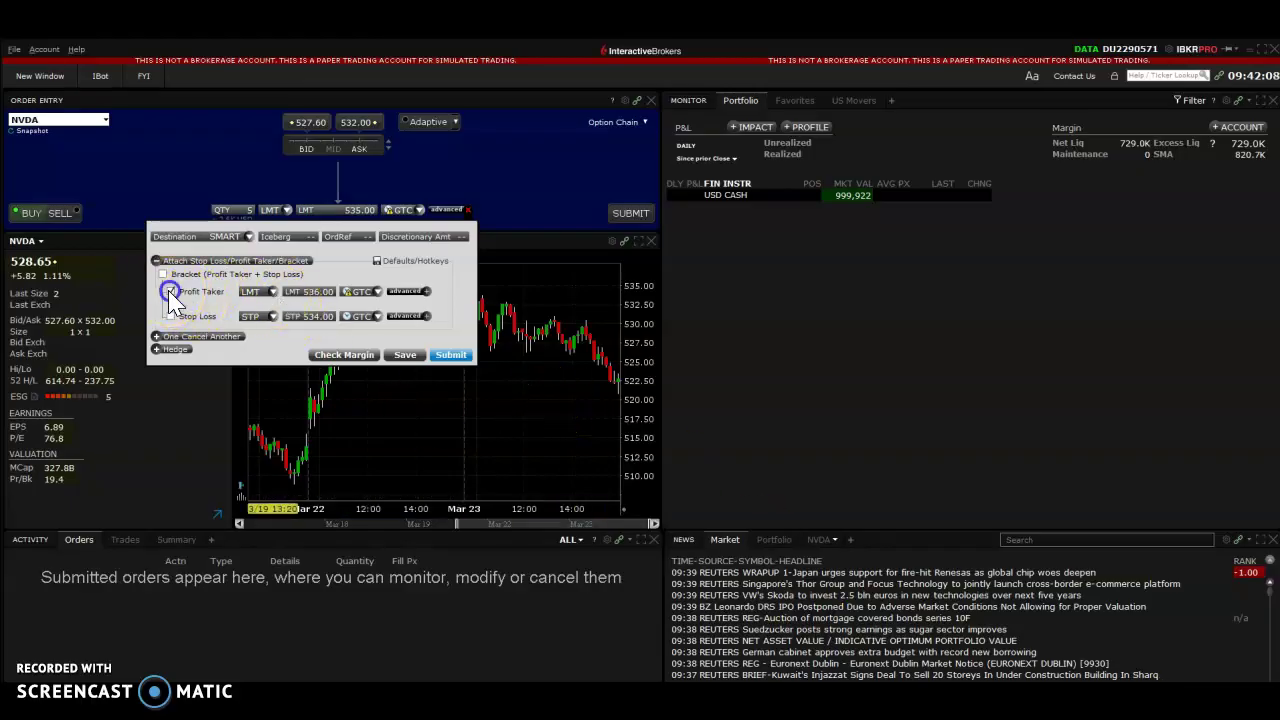
Enable the profit taker at a 585.00 limit, GTC, with Fill outside RTH checked.
click(311, 293)
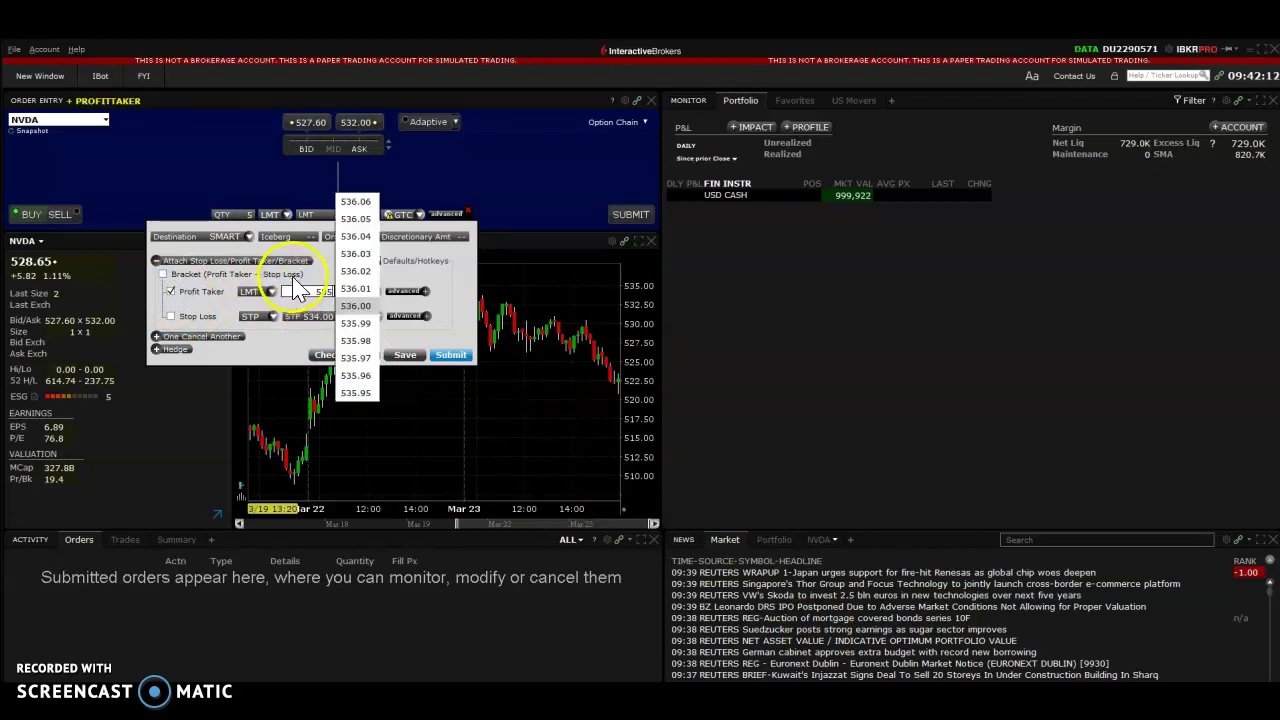
key(Return)
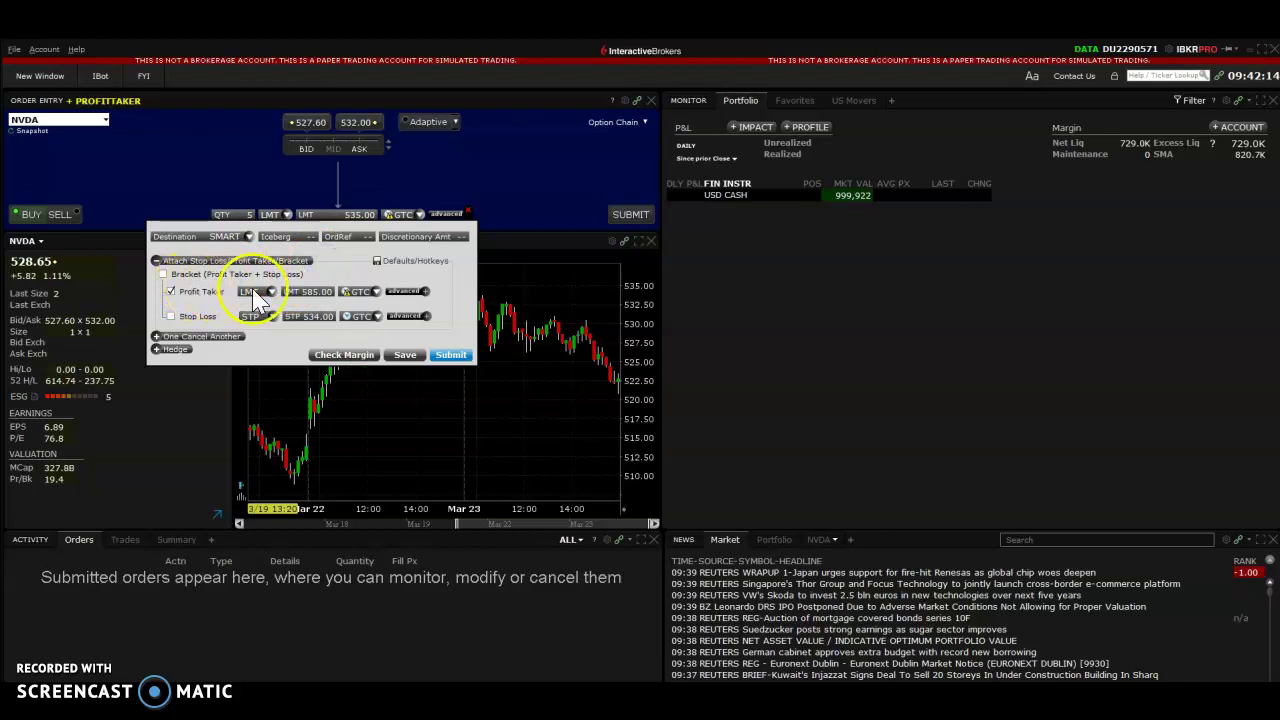
click(358, 291)
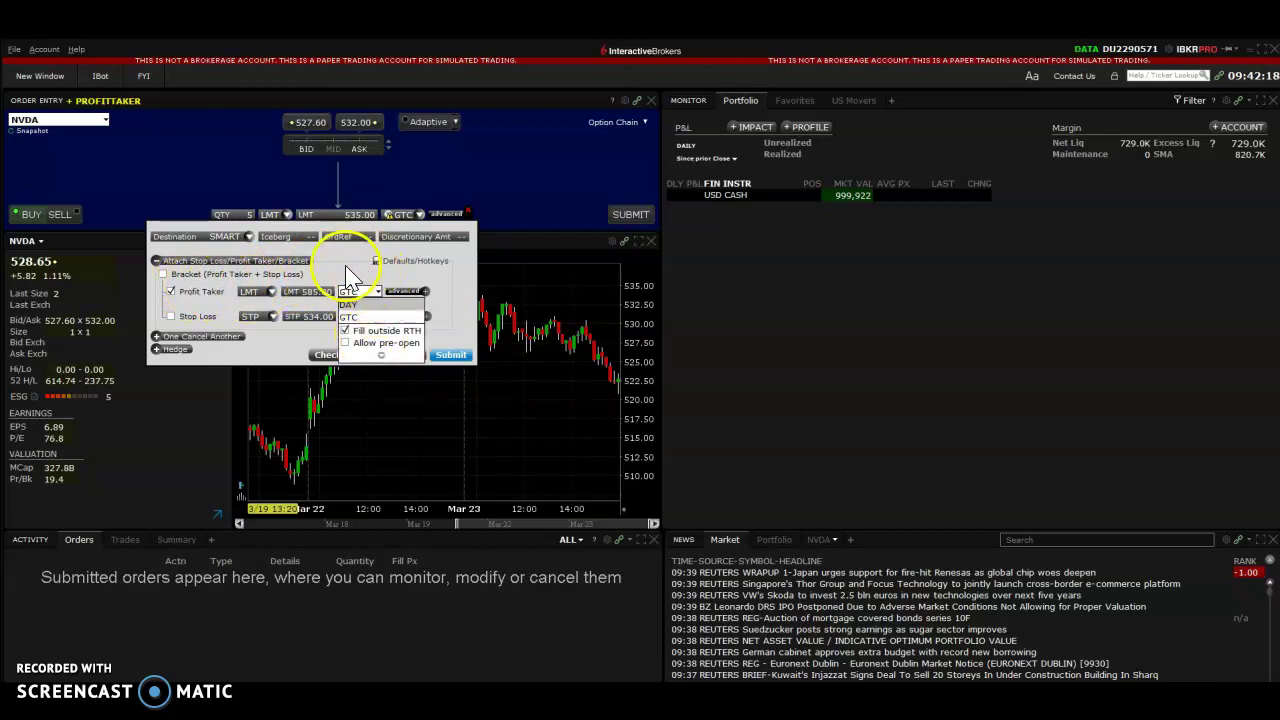
click(349, 292)
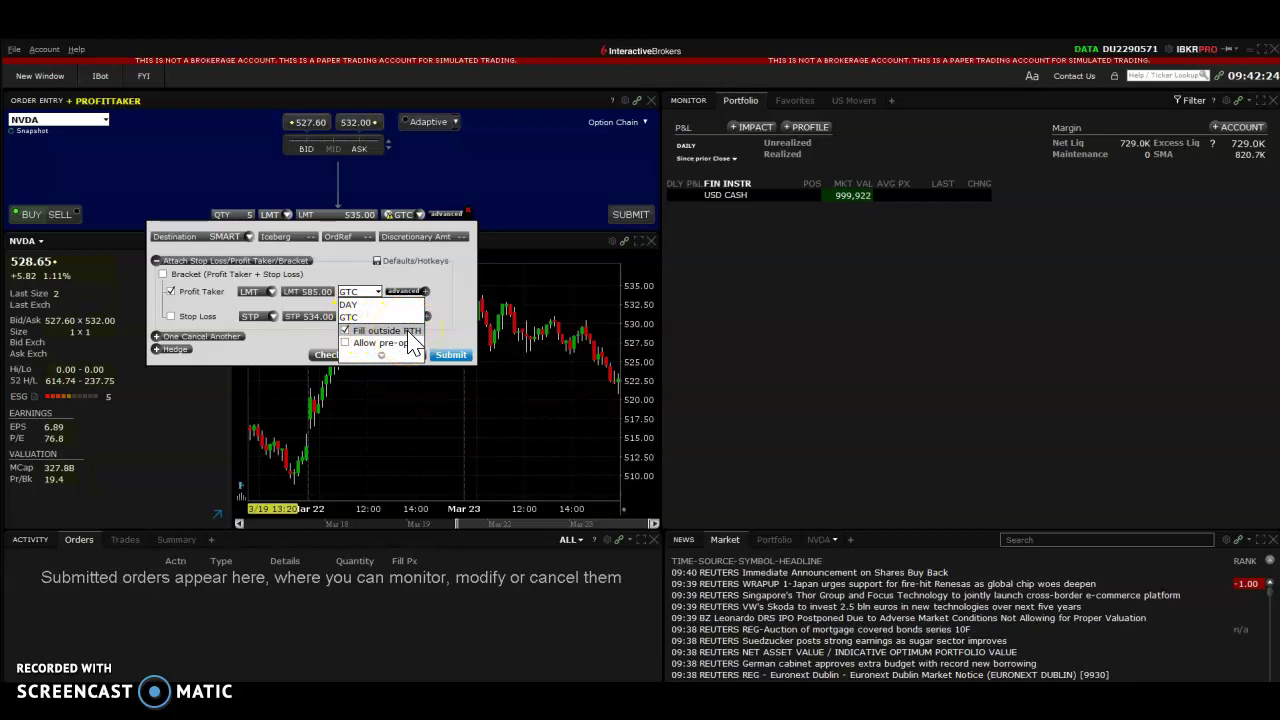
click(393, 337)
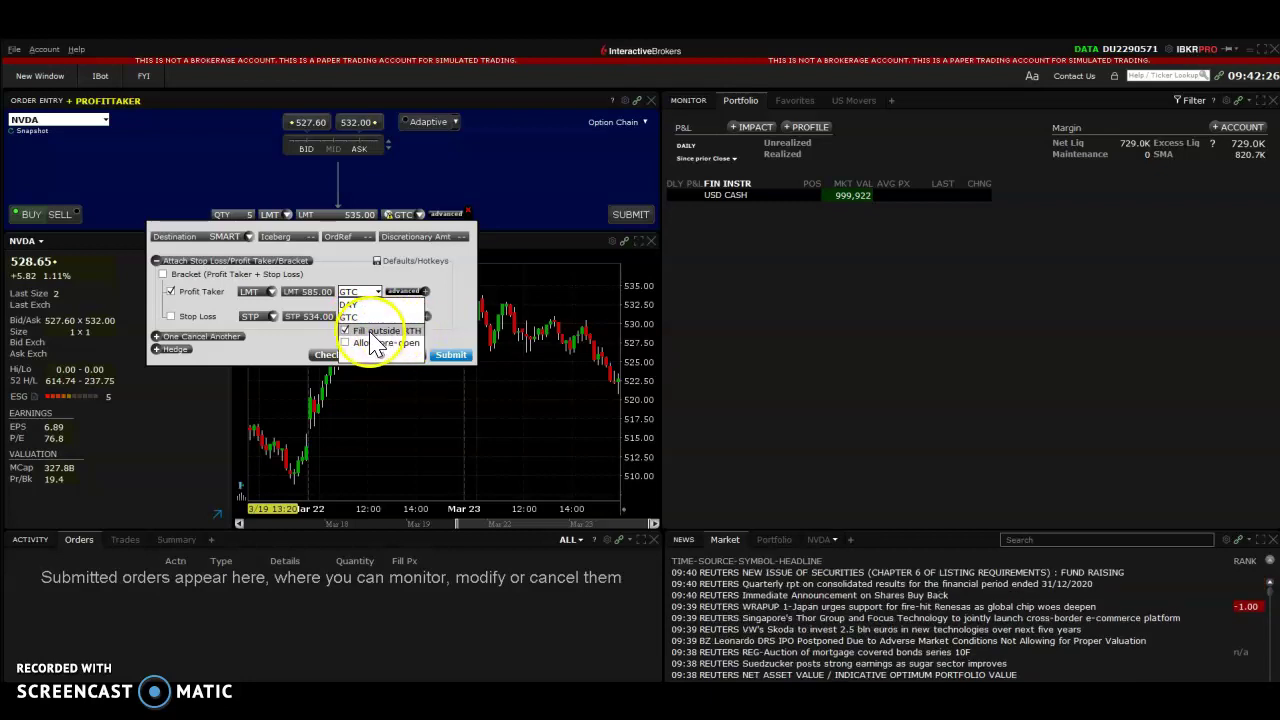
click(453, 279)
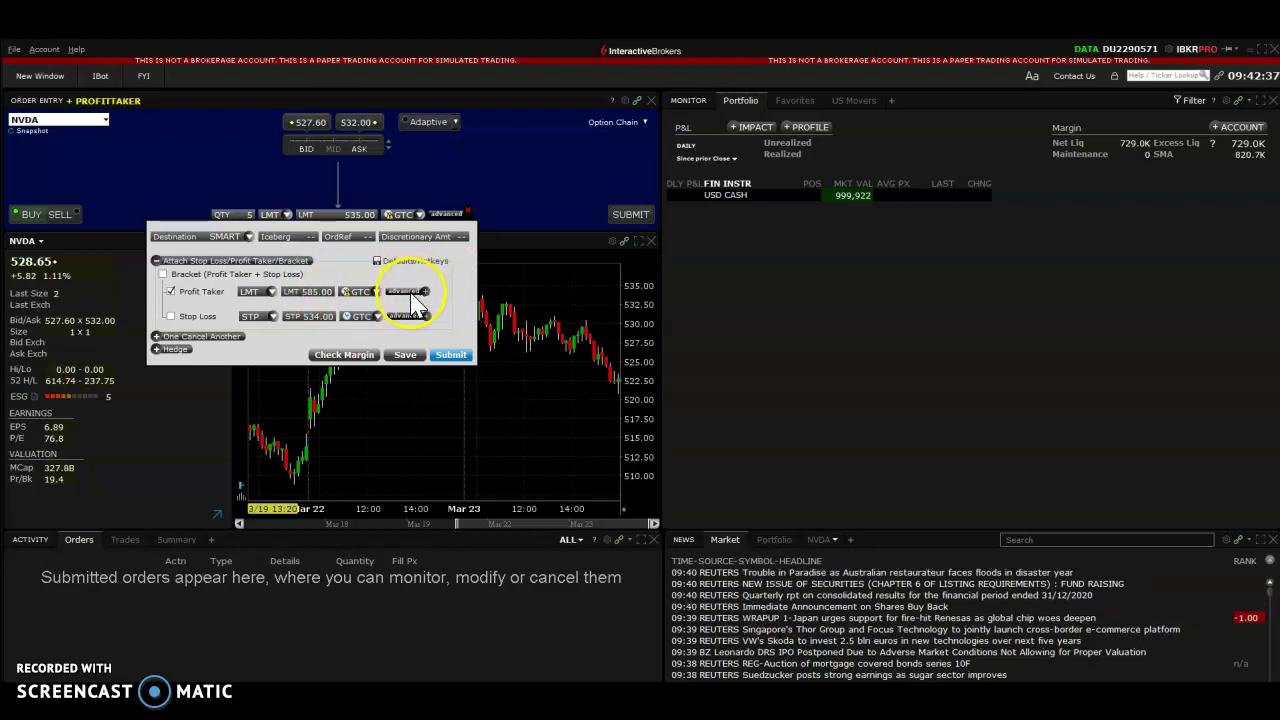
Add a 450.00 stop loss to the NVDA bracket, keeping its time in force GTC.
click(171, 316)
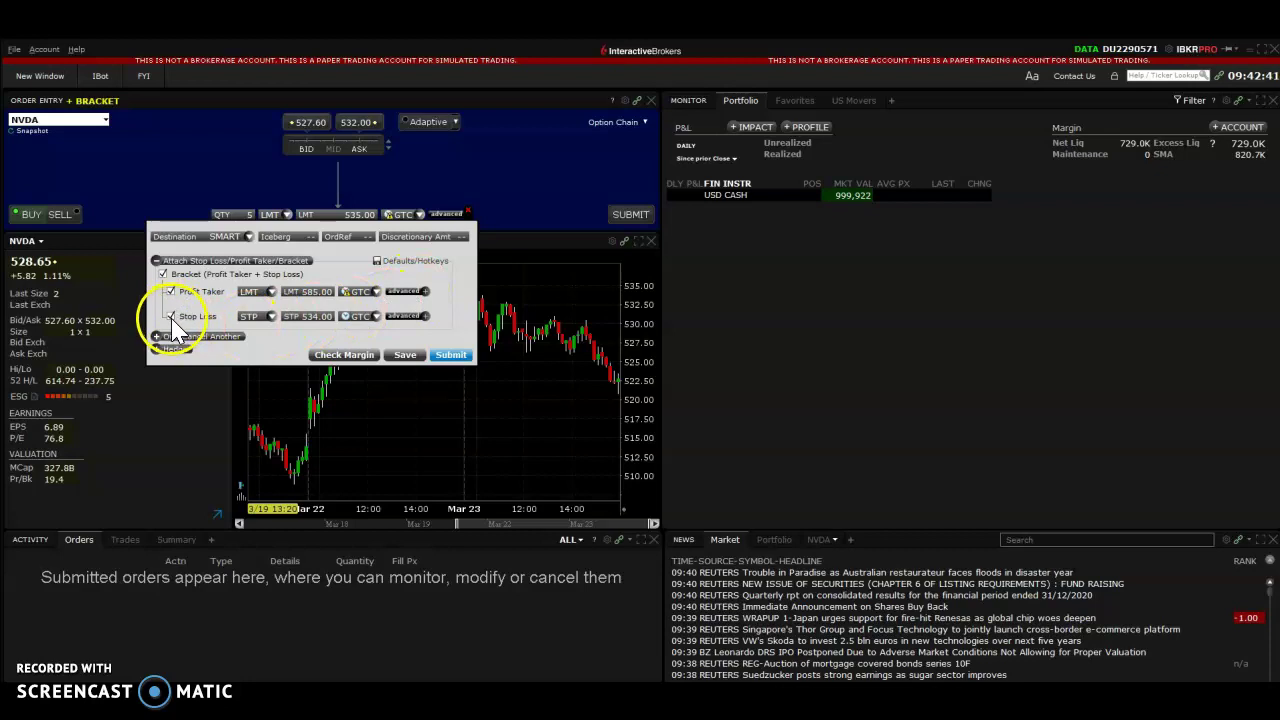
click(314, 316)
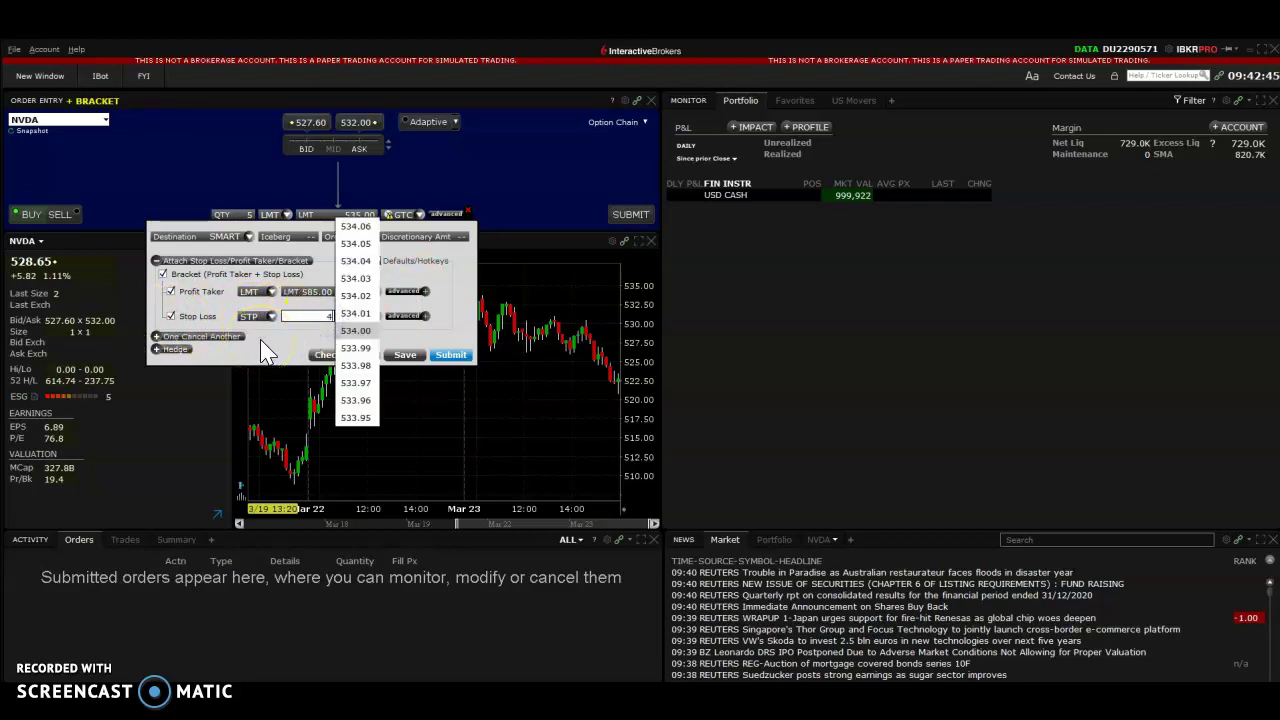
key(Return)
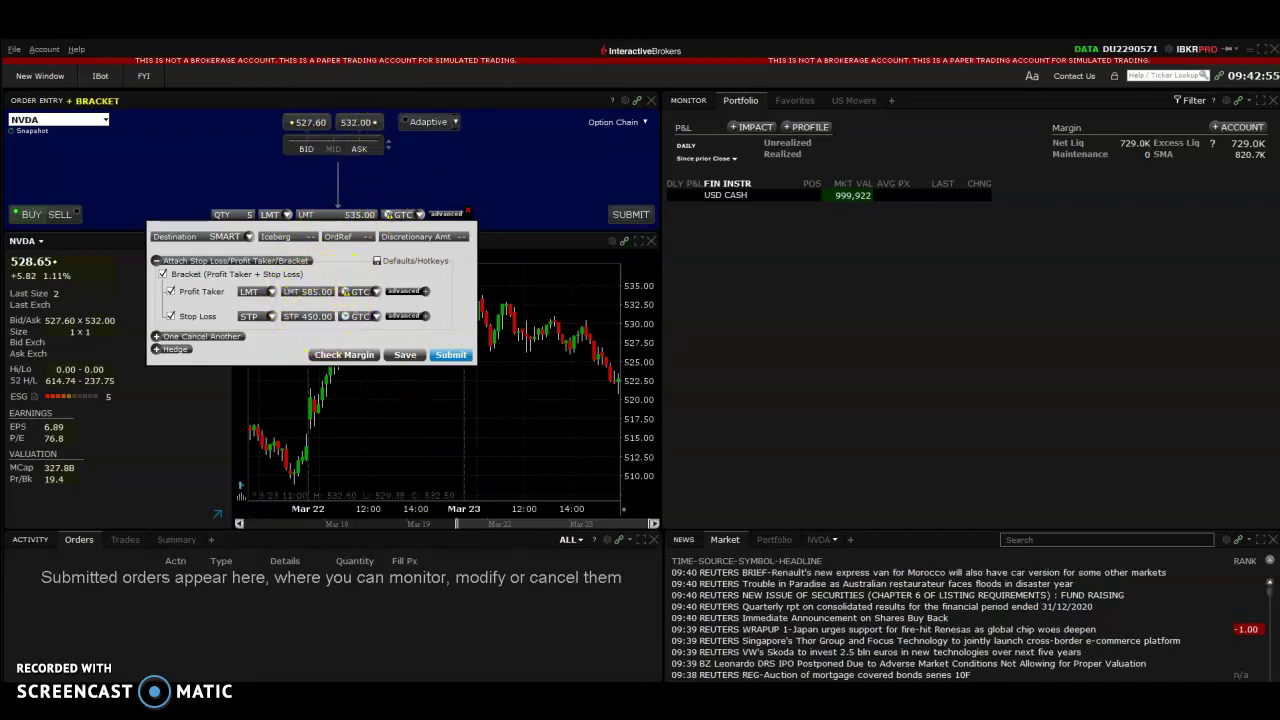
click(760, 620)
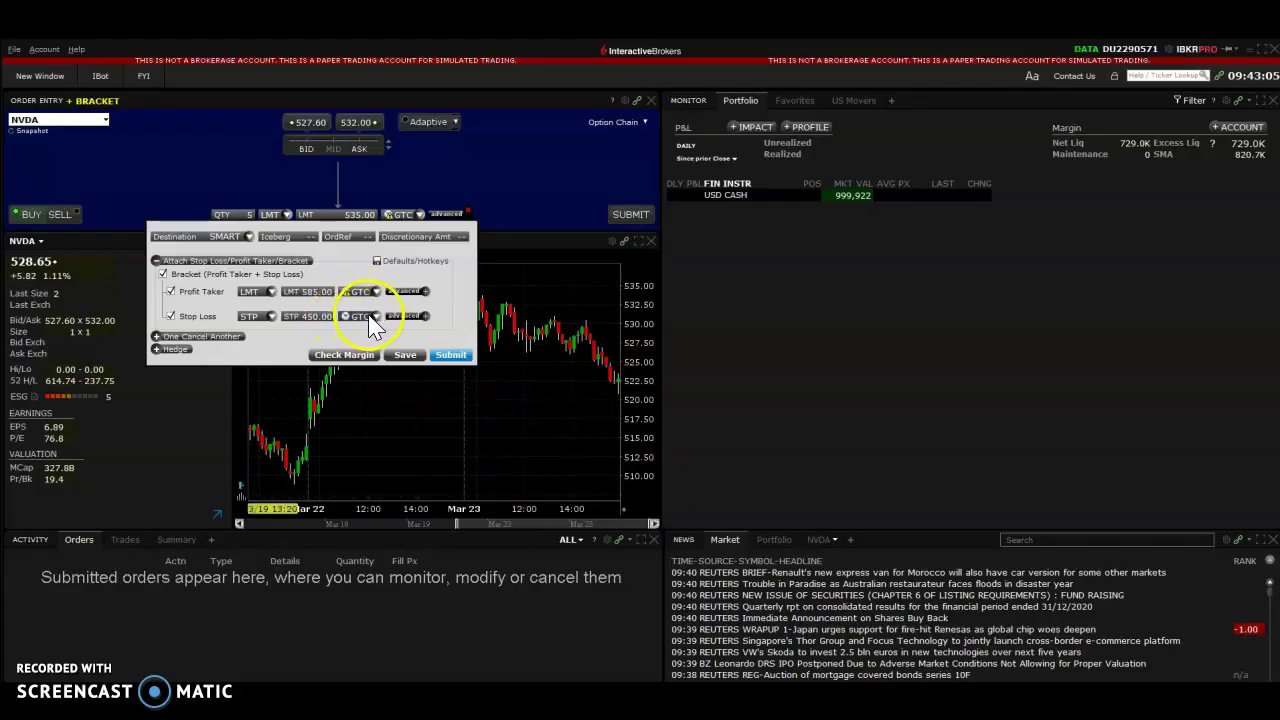
click(370, 316)
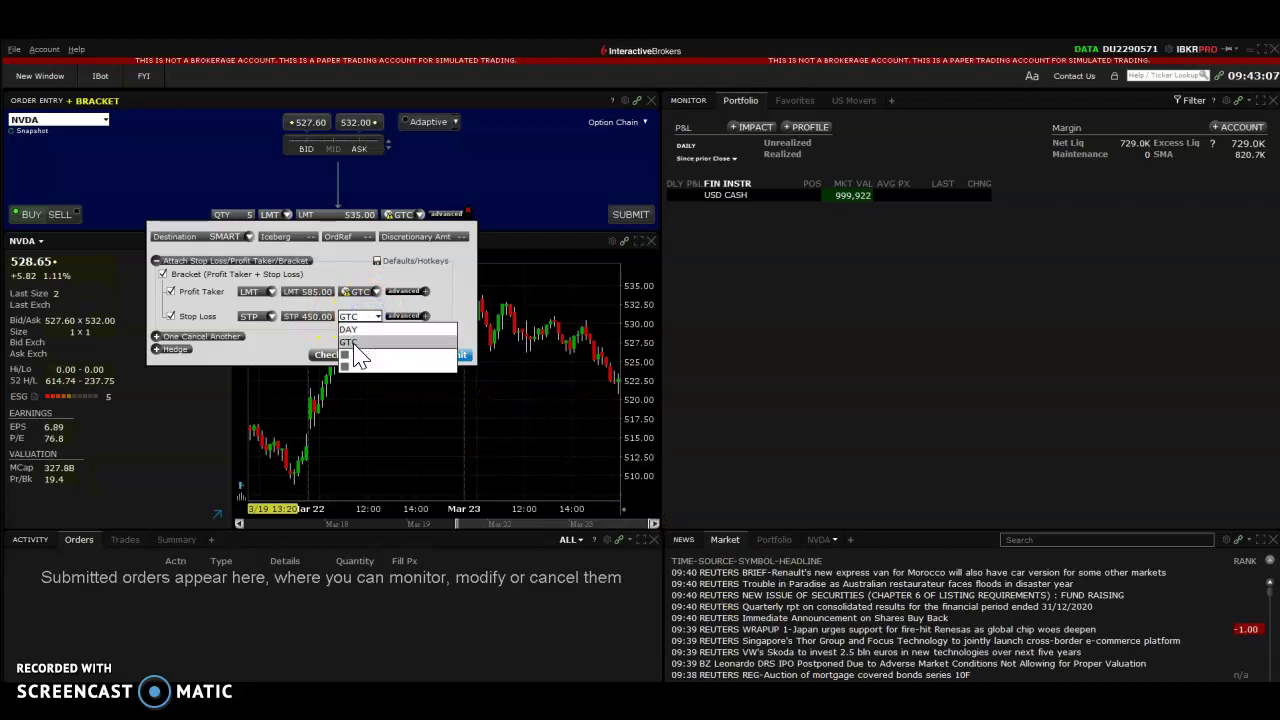
click(350, 343)
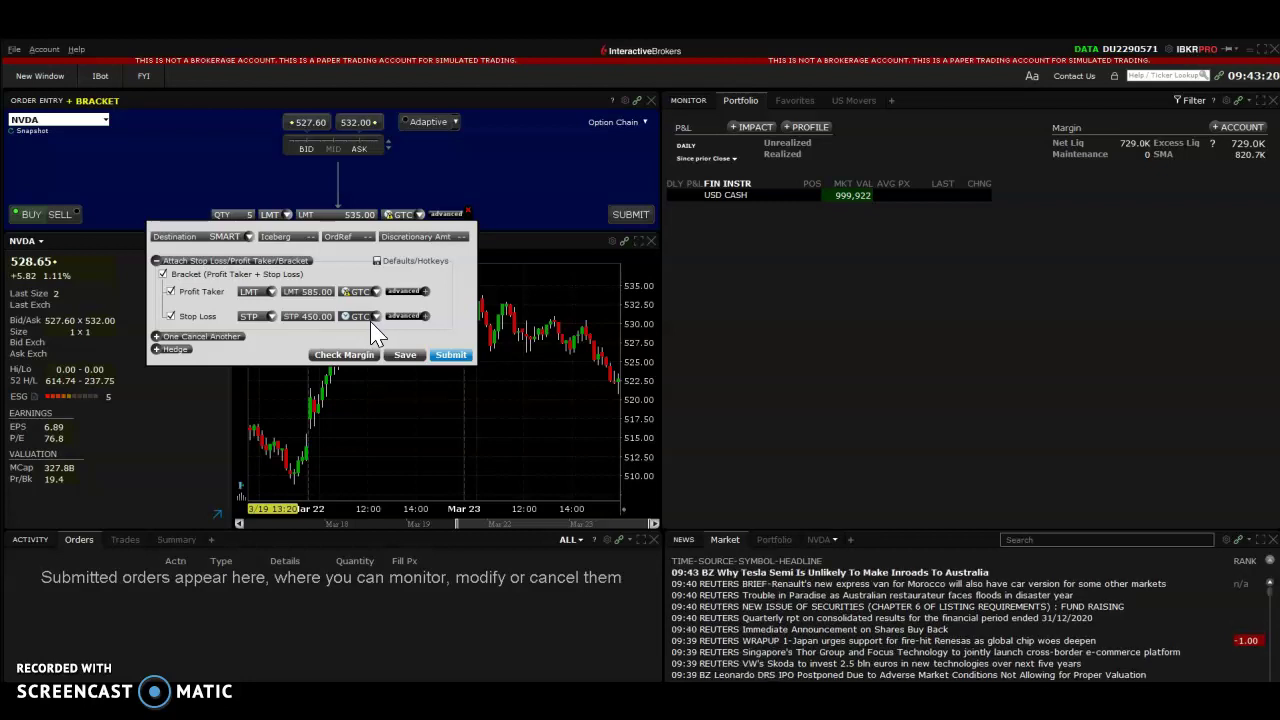
click(279, 314)
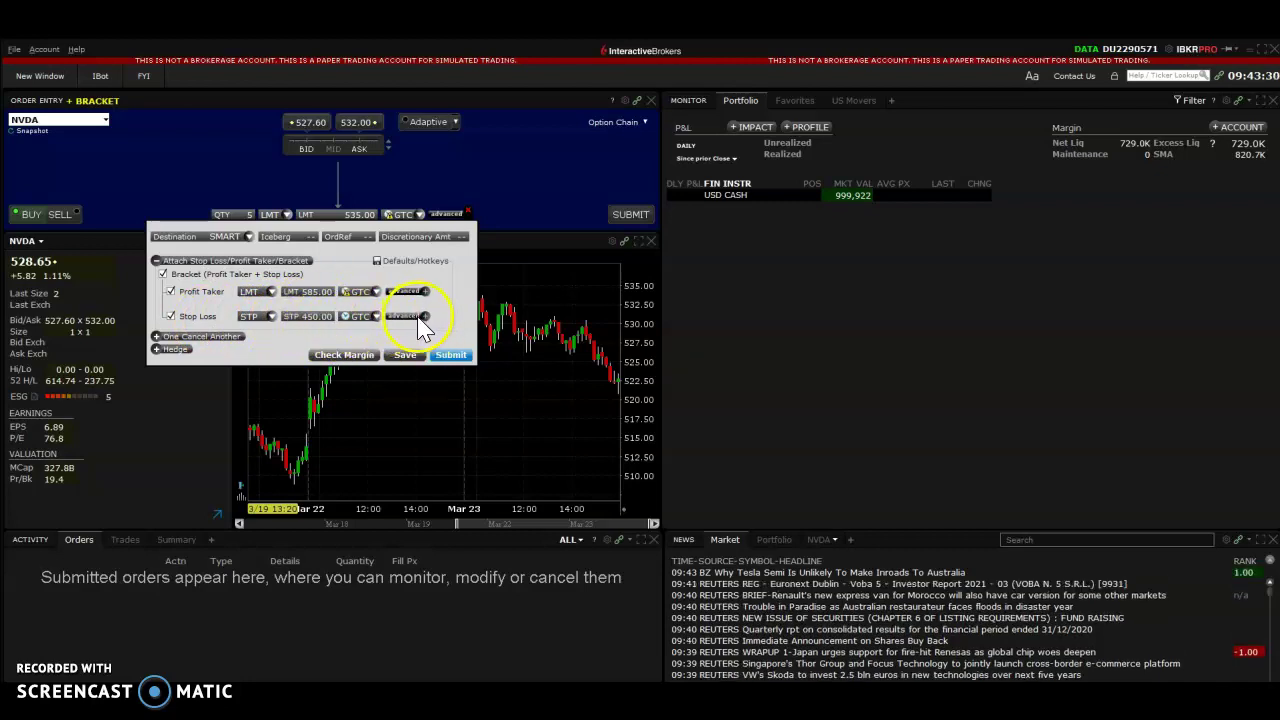
Submit the bracket, override and transmit each warning, apply price management, and acknowledge the auto-cancel notice.
click(451, 355)
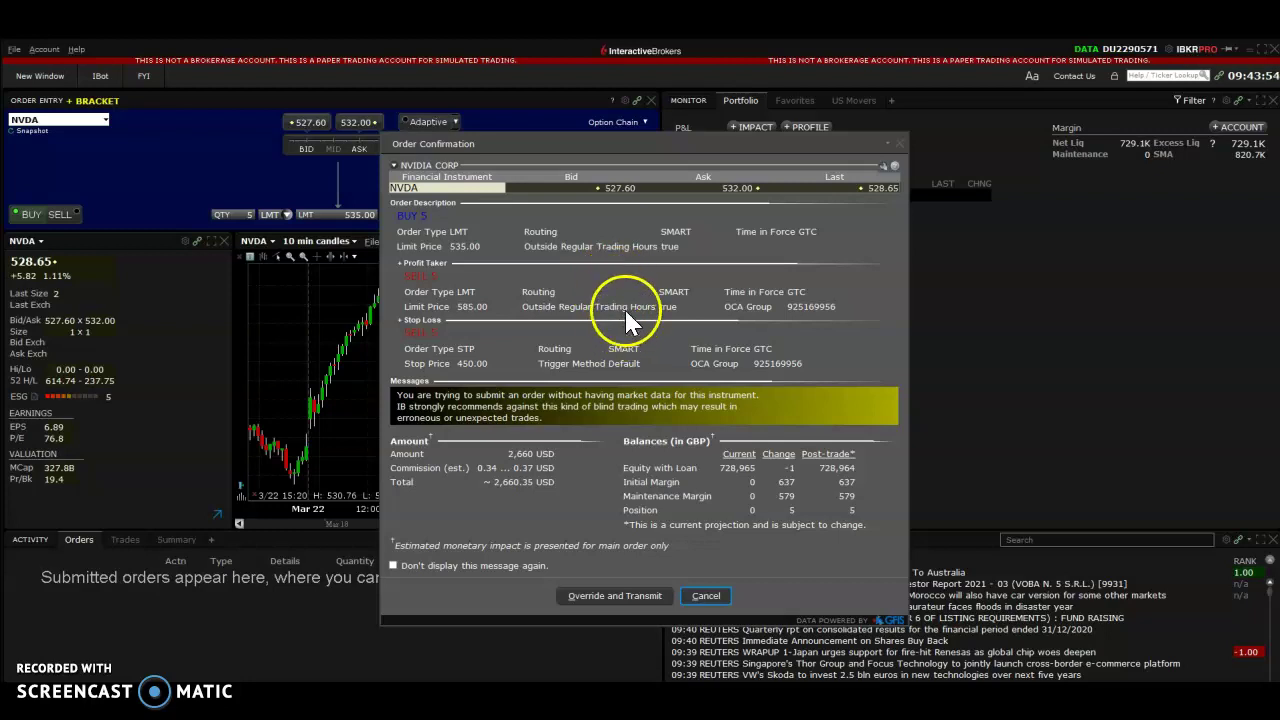
click(620, 596)
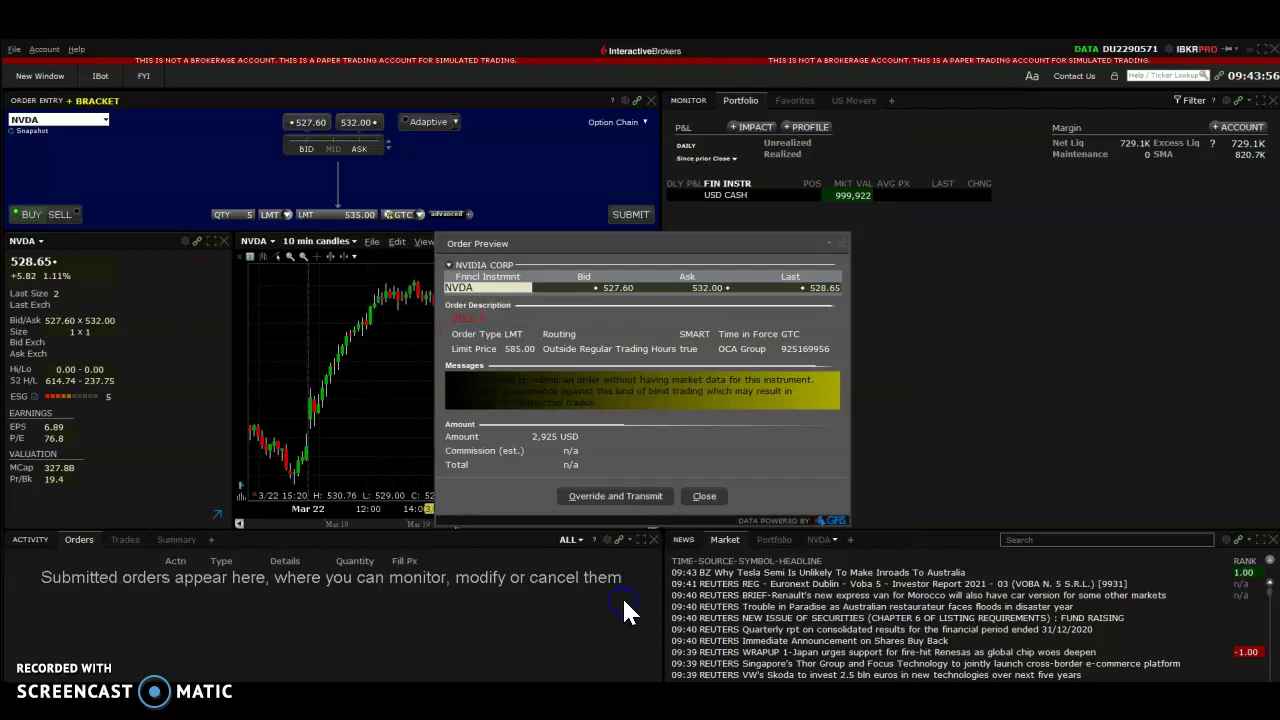
click(625, 507)
click(619, 514)
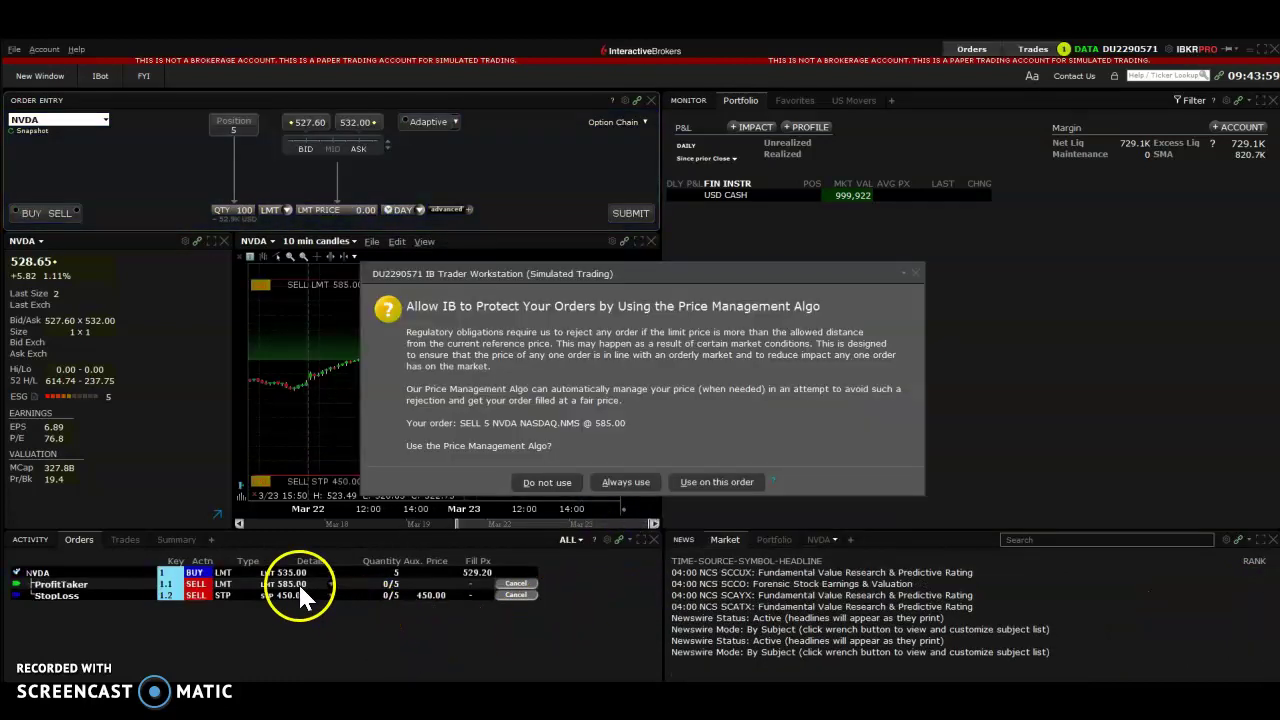
click(703, 482)
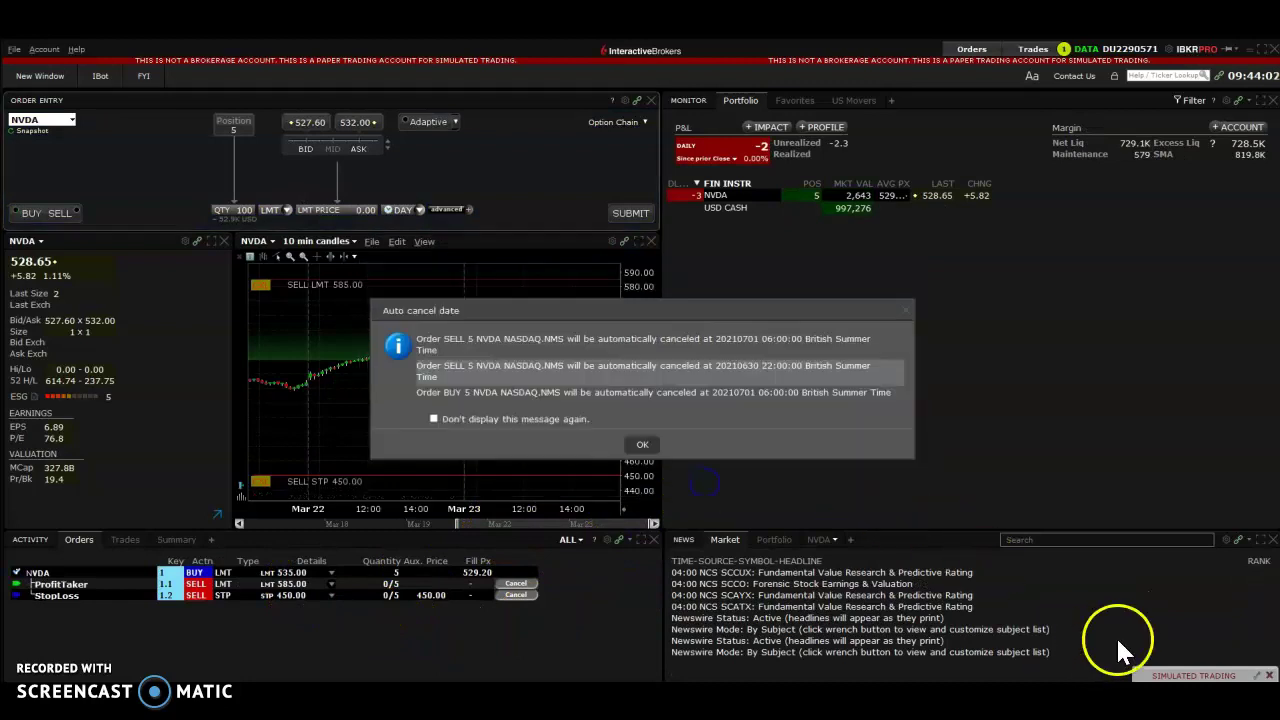
click(643, 445)
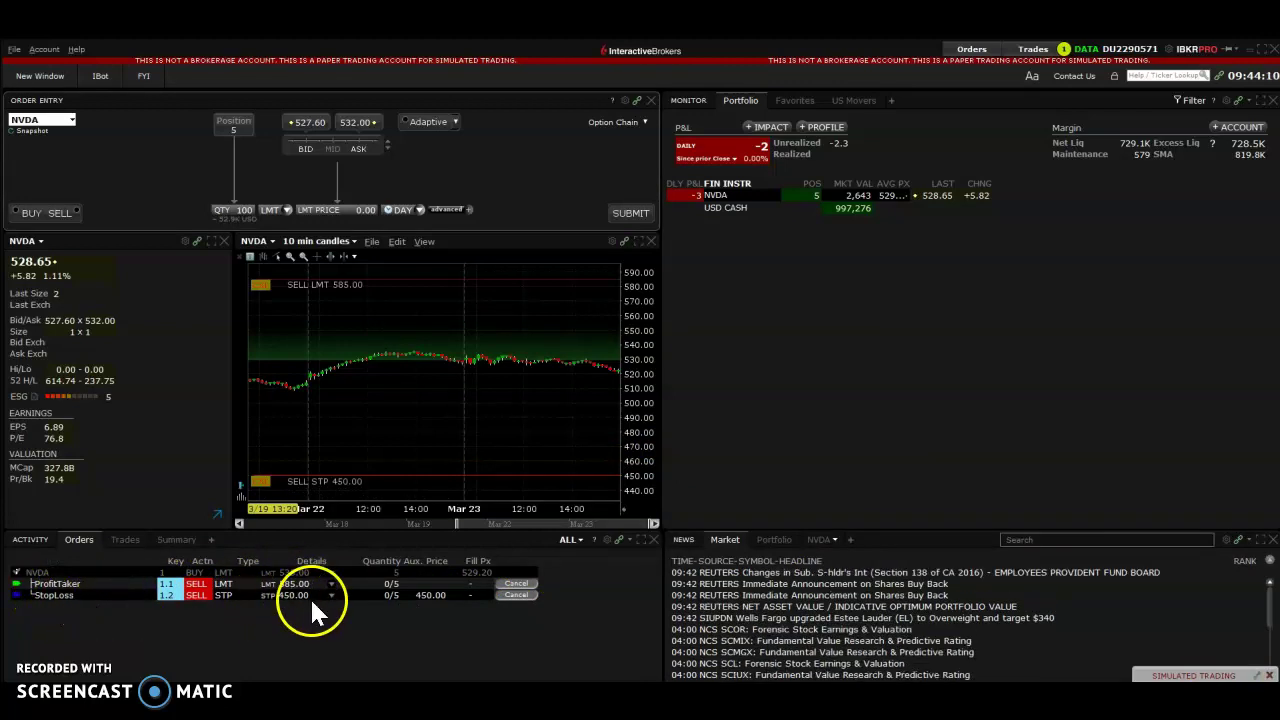
Change the working profit-taker limit to 580.00 and update the order.
click(305, 583)
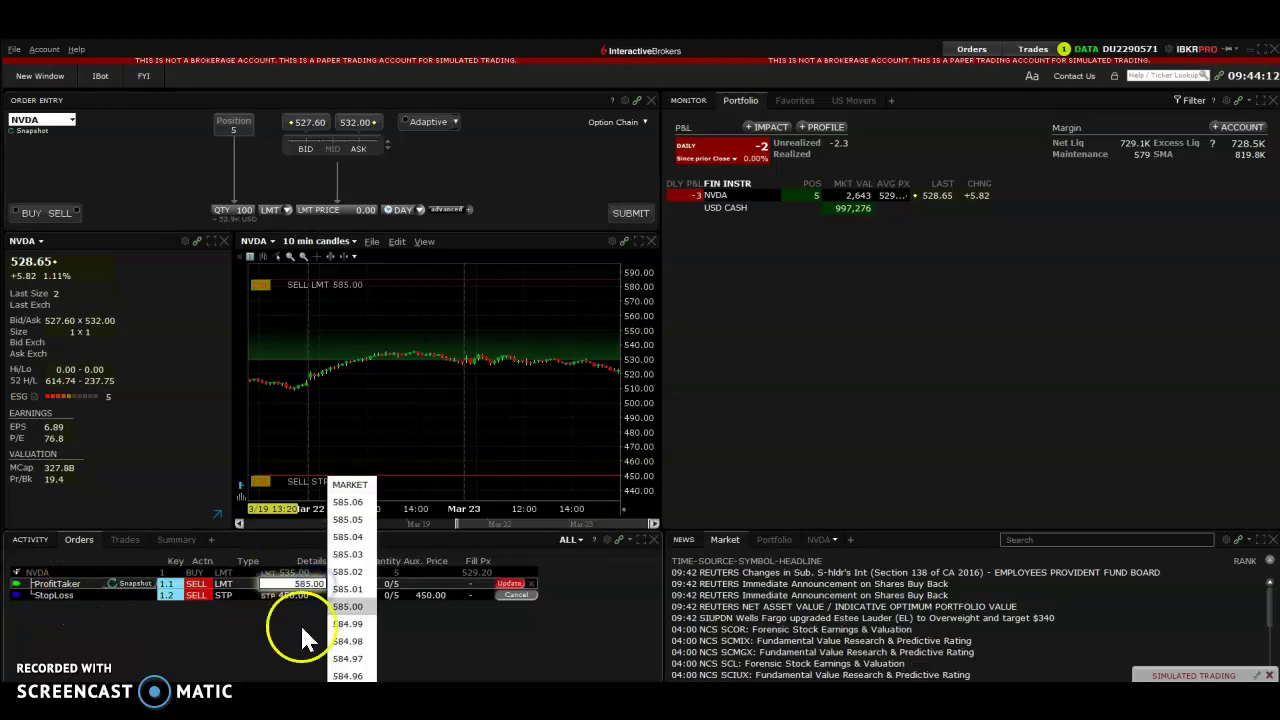
key(BackSpace)
key(BackSpace)
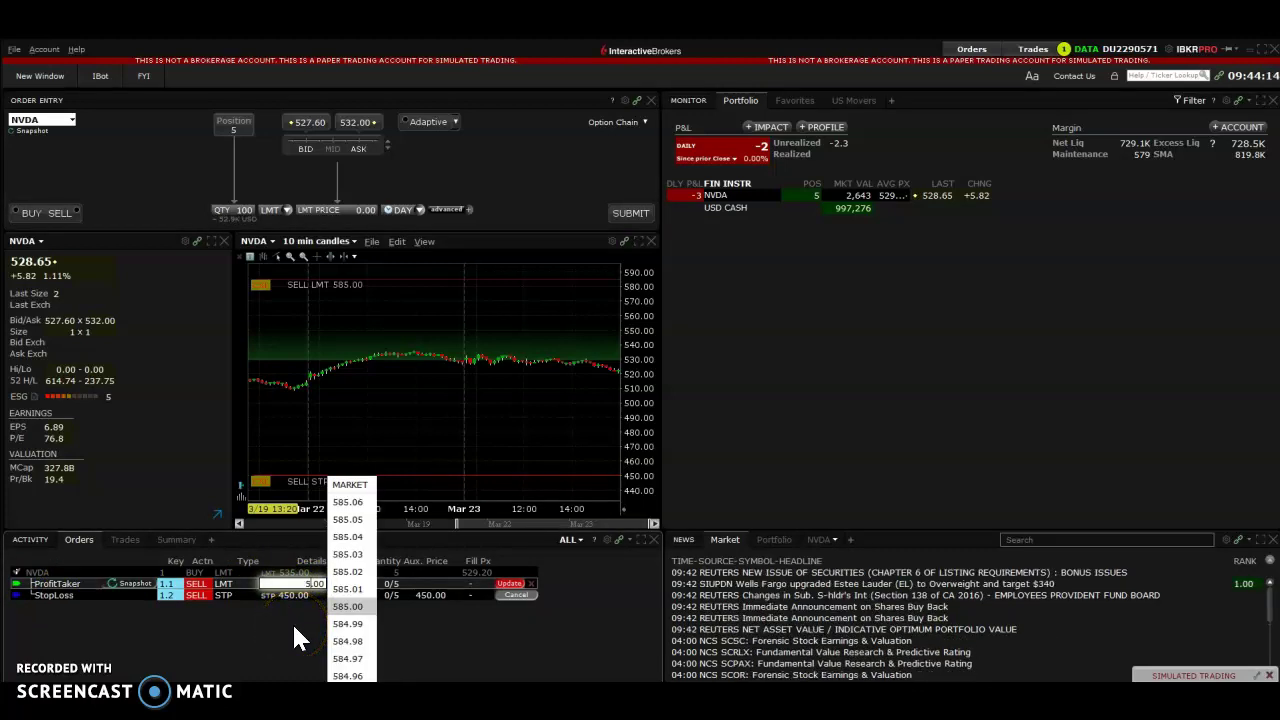
key(Return)
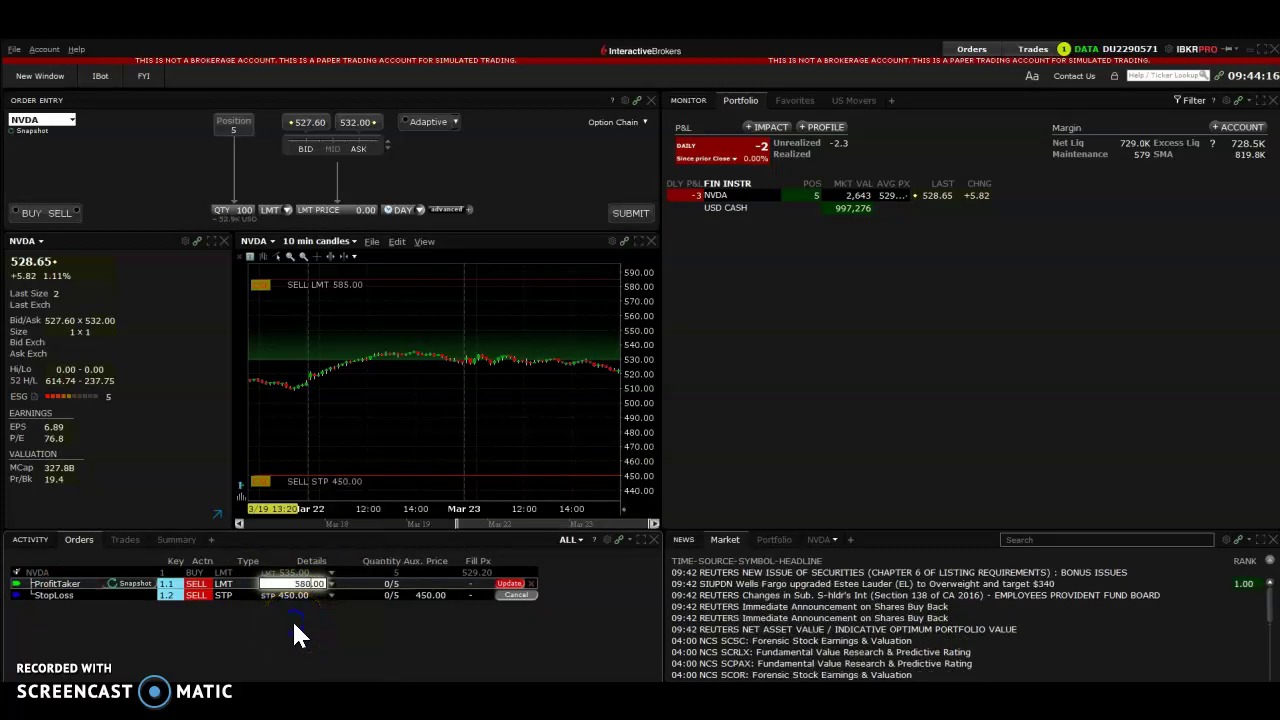
click(300, 586)
click(508, 586)
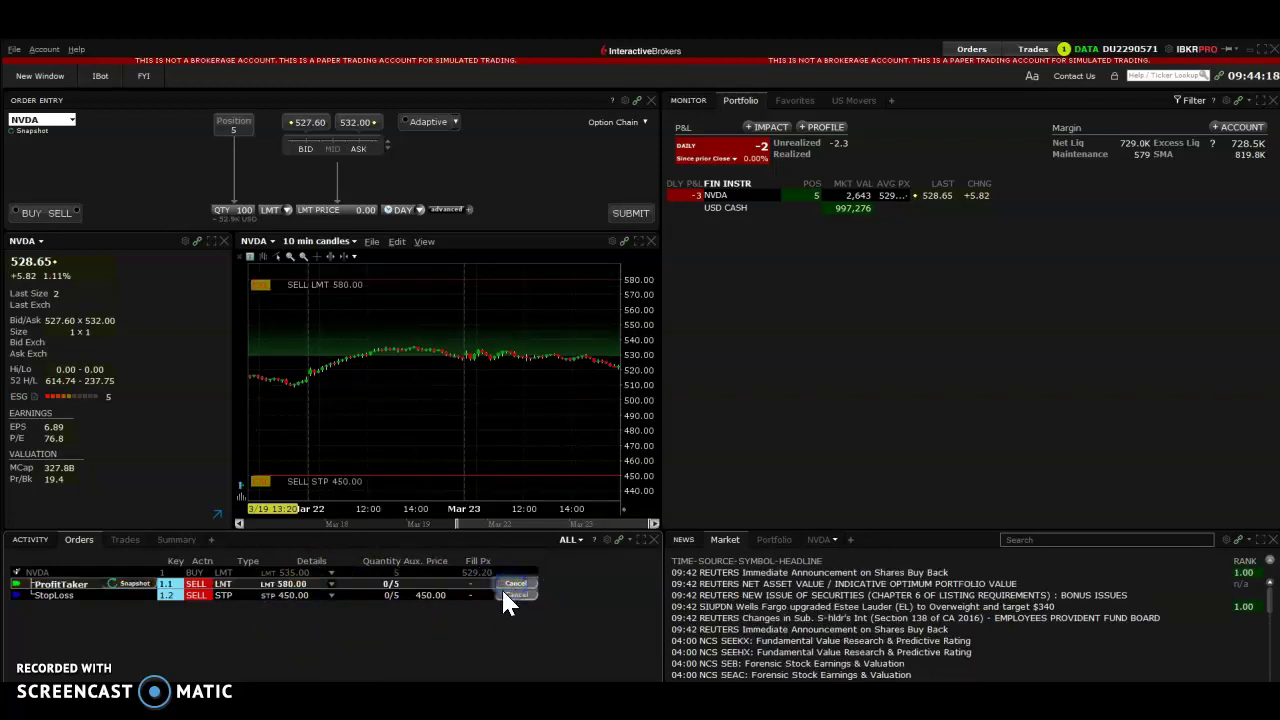
Change the working stop-loss price to 500.00 and update the order.
click(308, 595)
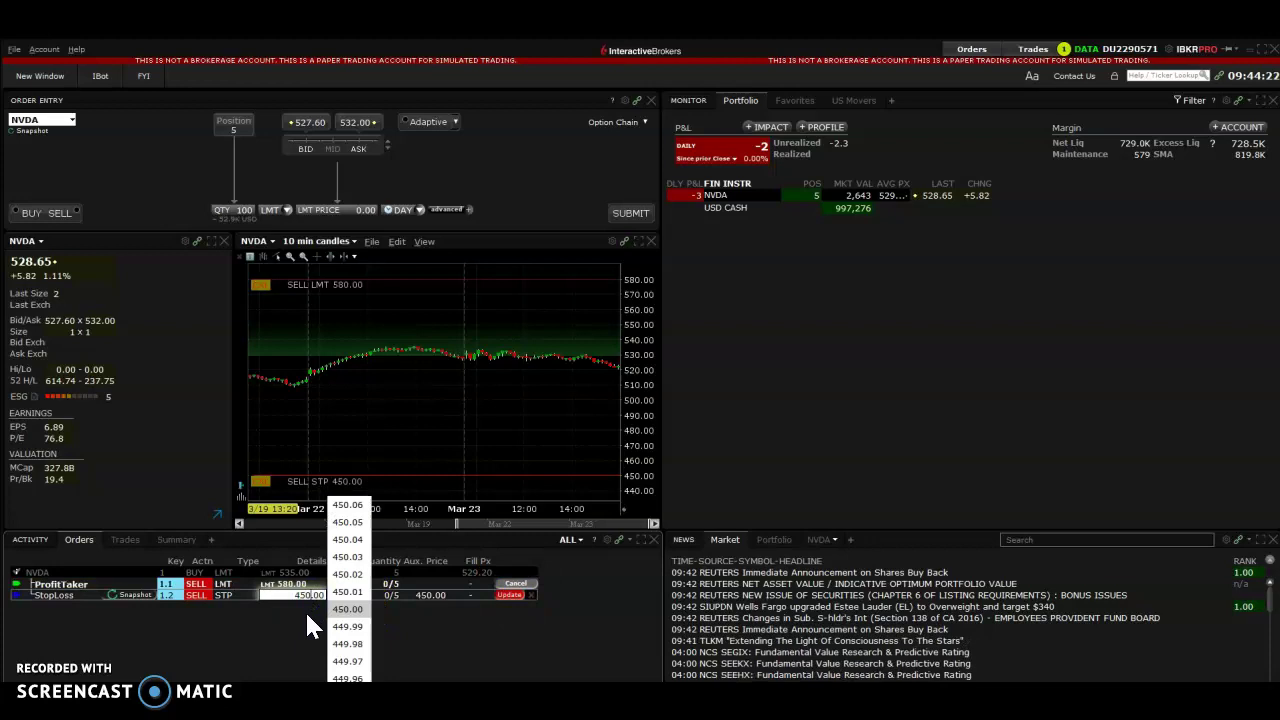
text(4)
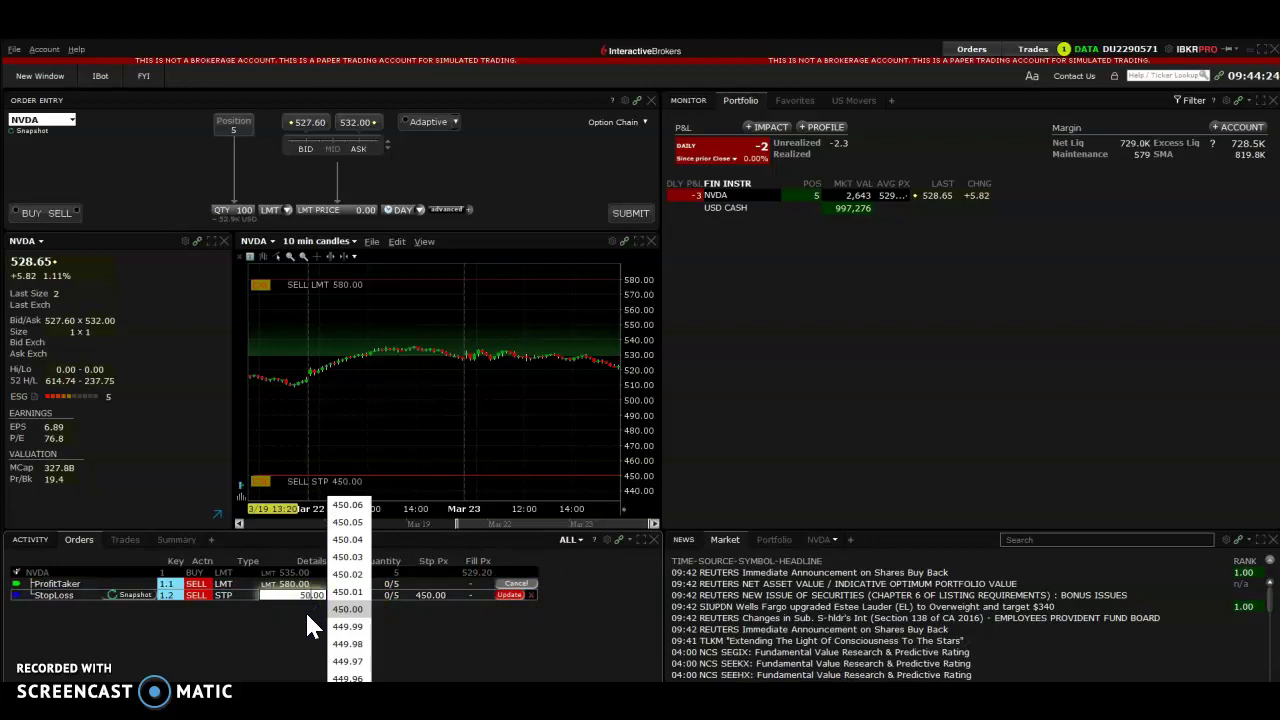
key(Return)
click(498, 595)
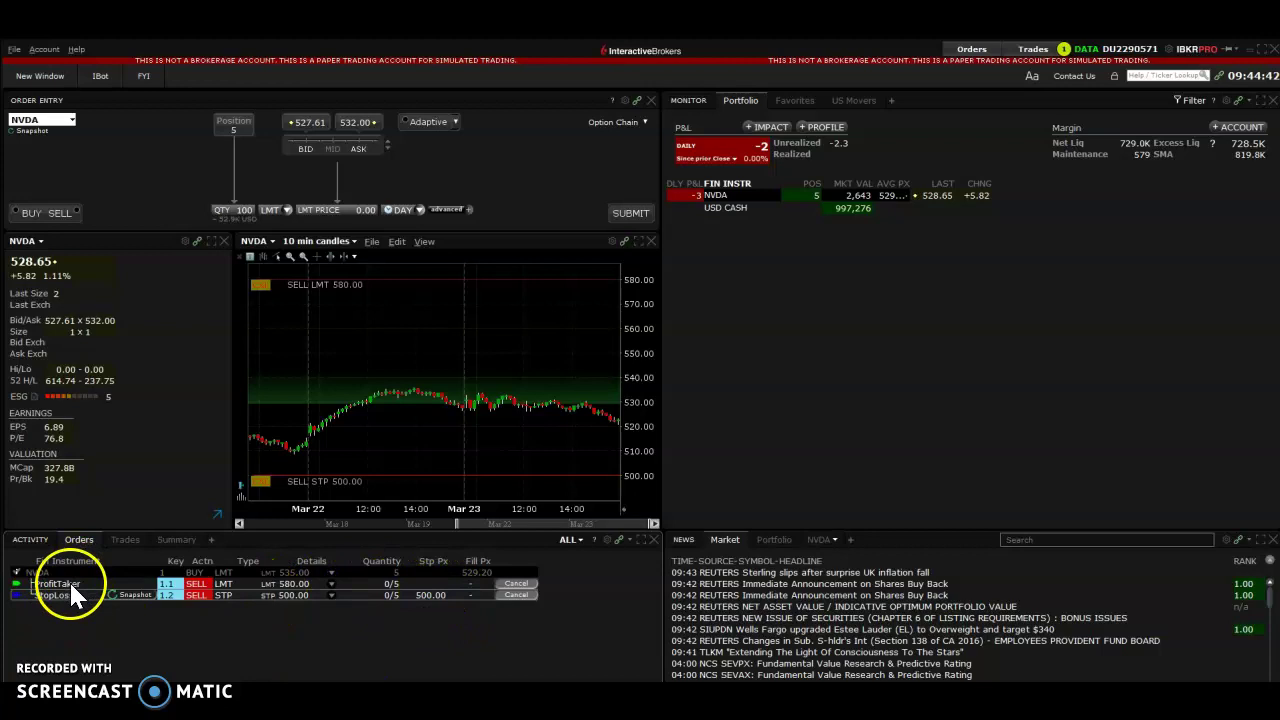
Cancel the NVDA exit orders and load a closing order for the position.
click(514, 585)
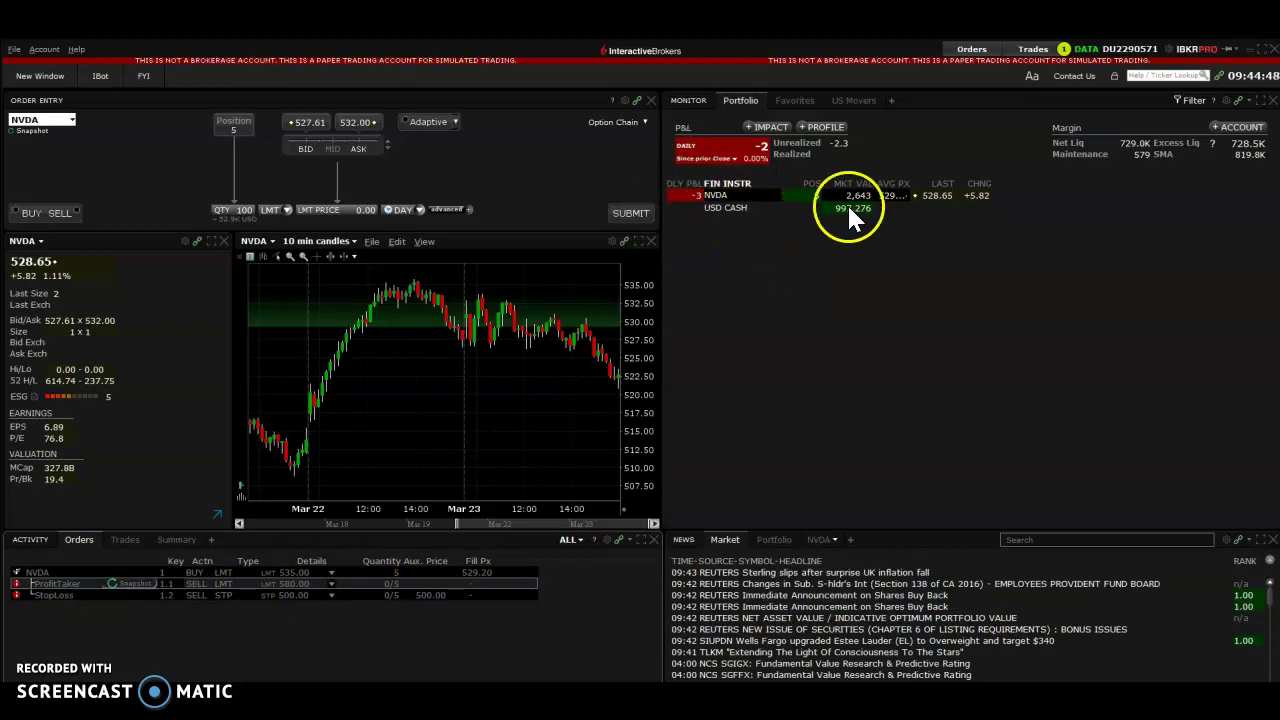
right_click(696, 199)
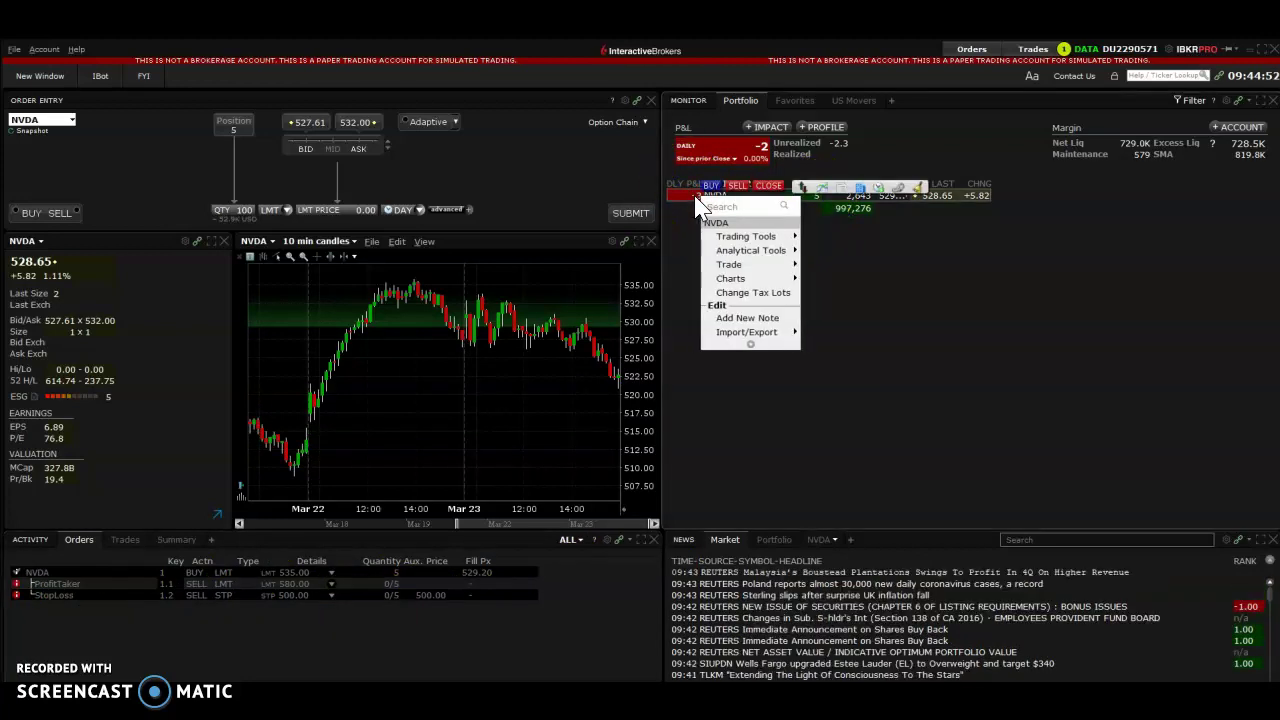
click(768, 187)
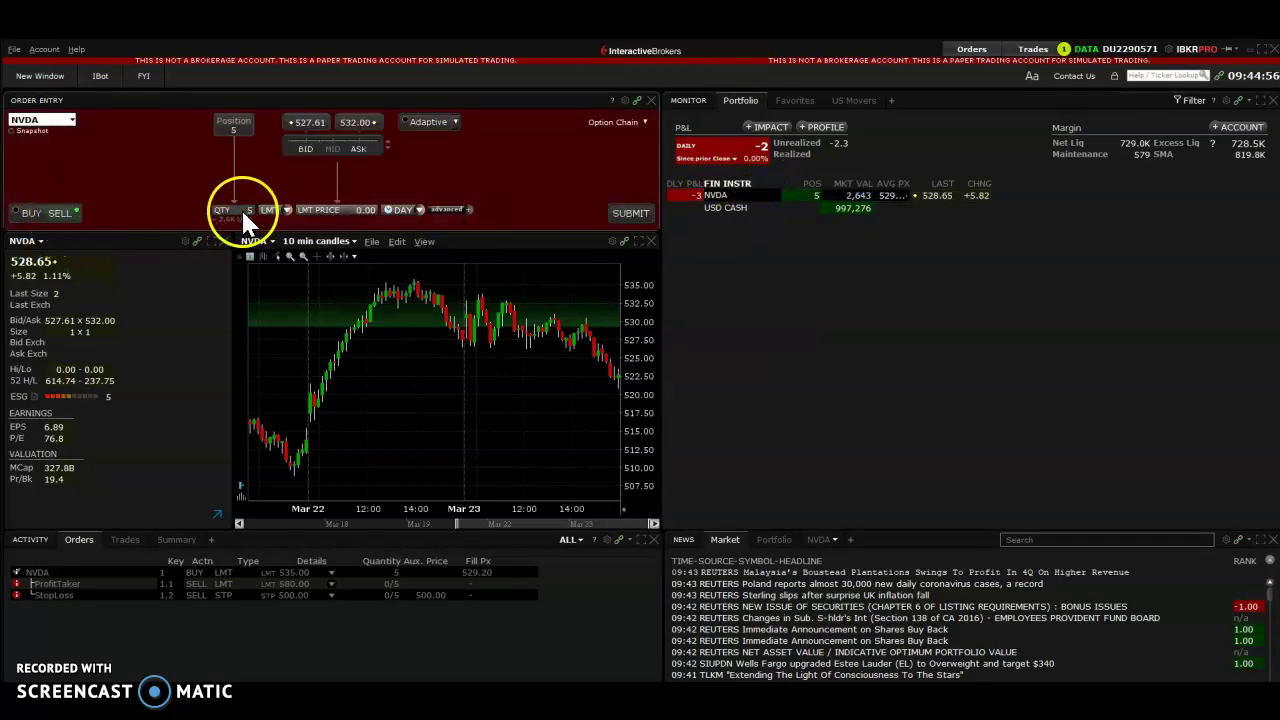
Set the closing sell to a 527.00 GTC limit, transmit it, and acknowledge the fill.
click(334, 210)
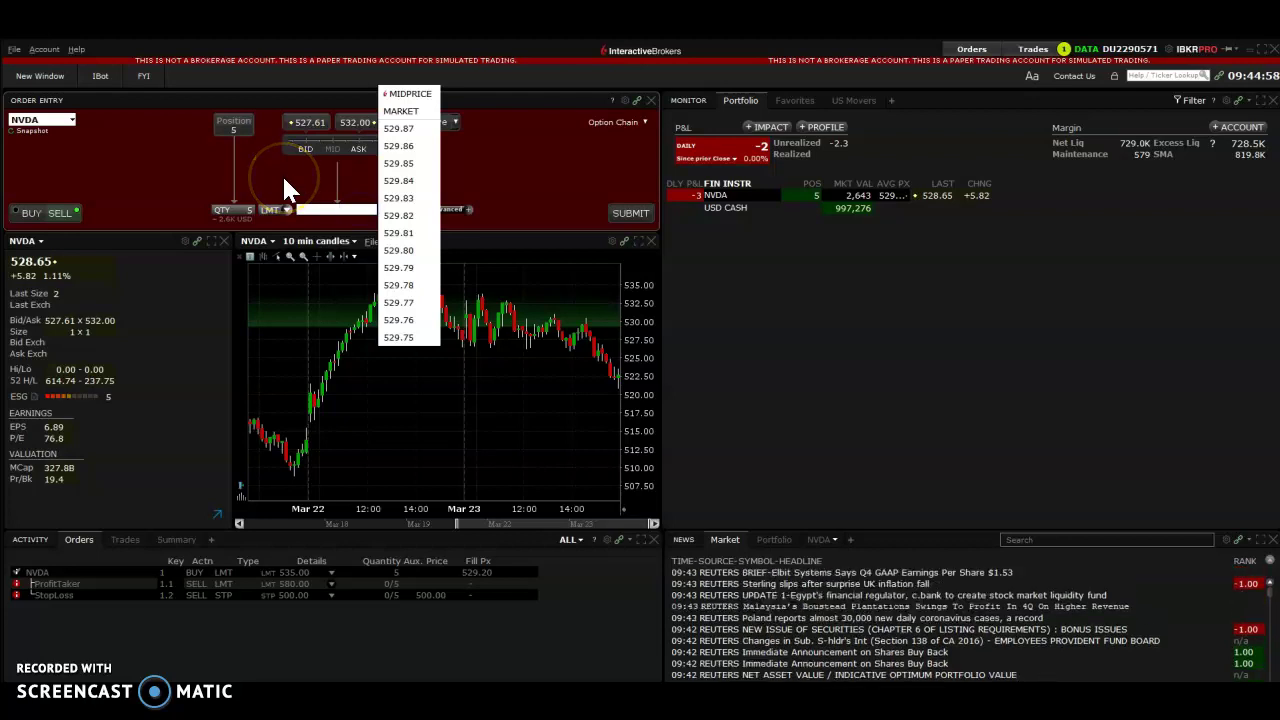
text(527)
key(Return)
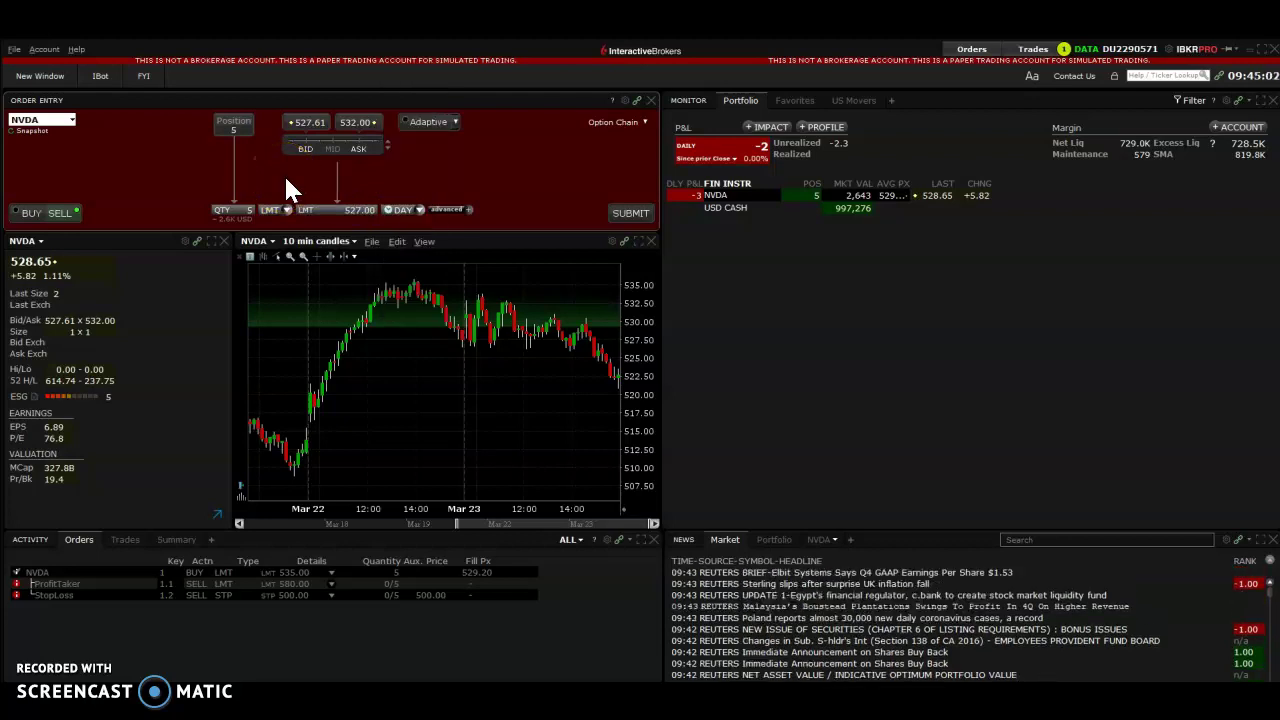
click(405, 209)
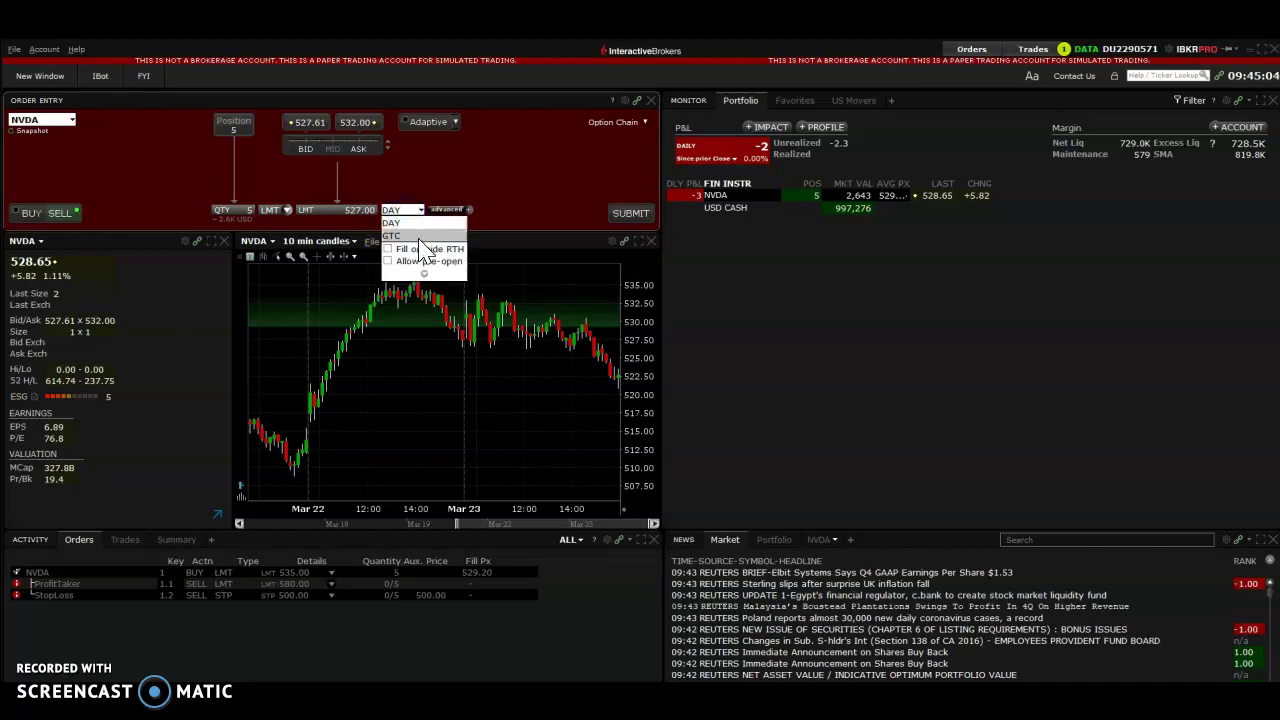
click(412, 245)
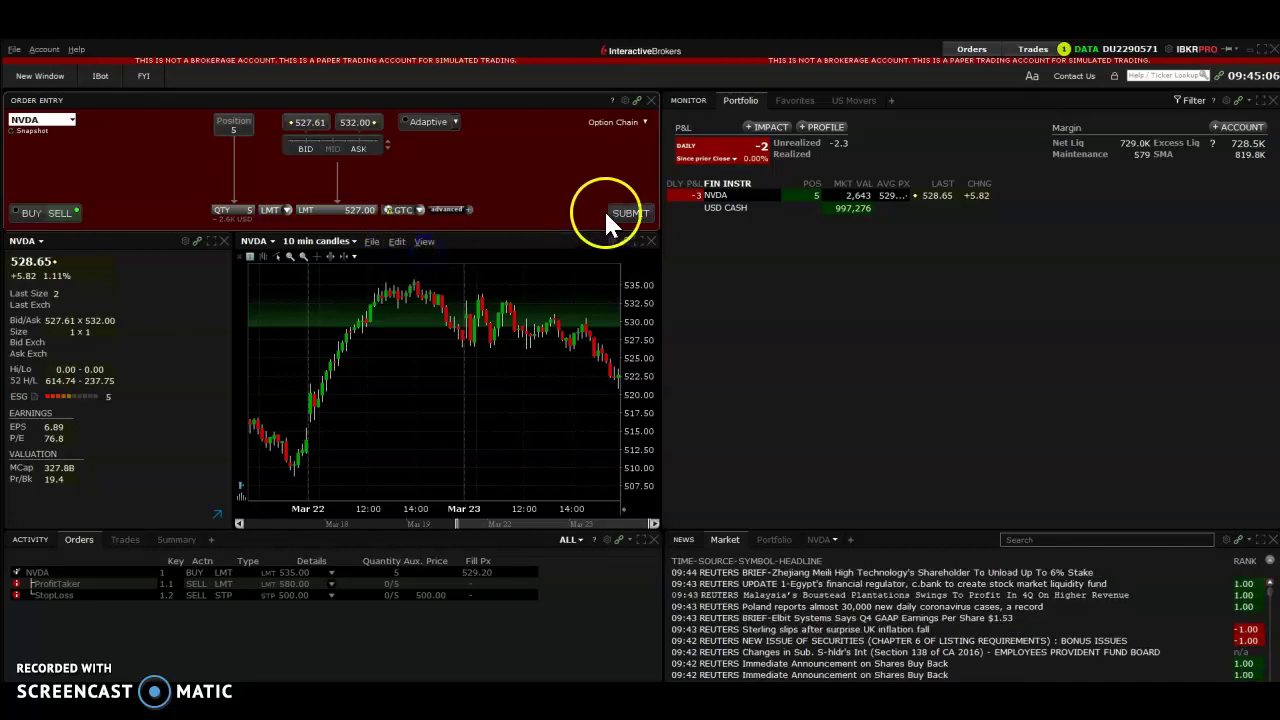
click(632, 214)
click(636, 519)
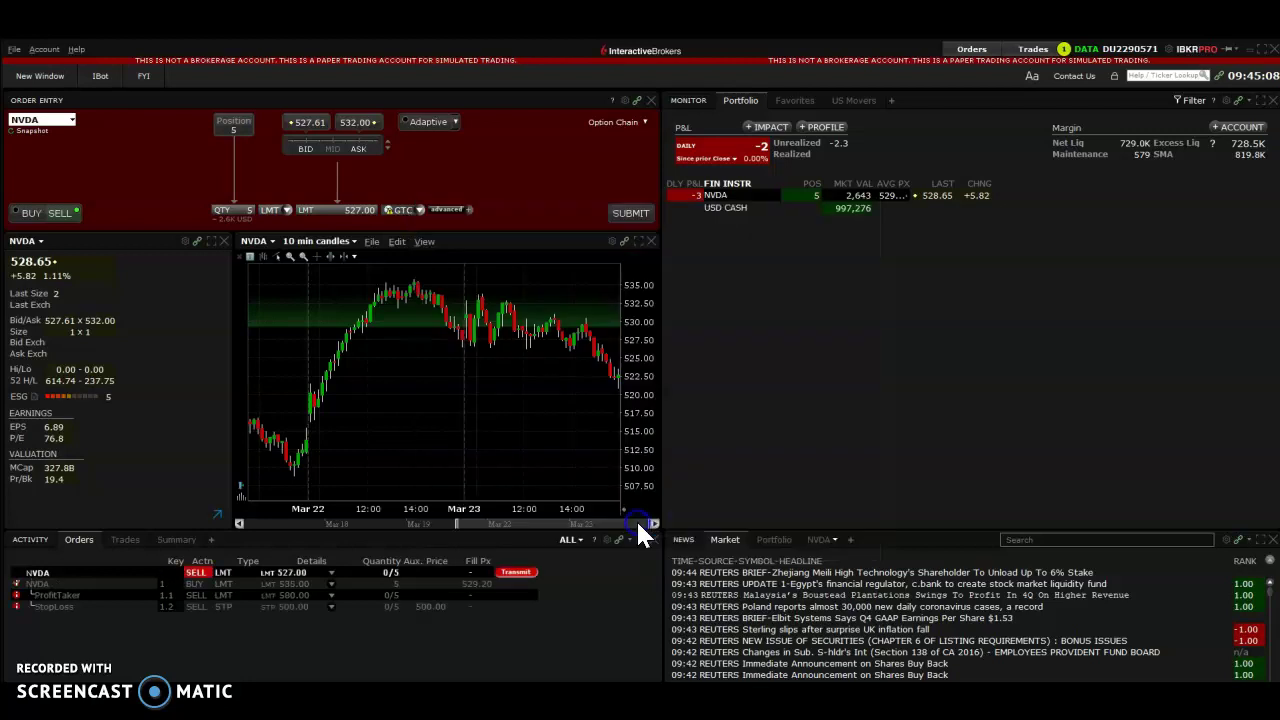
click(646, 425)
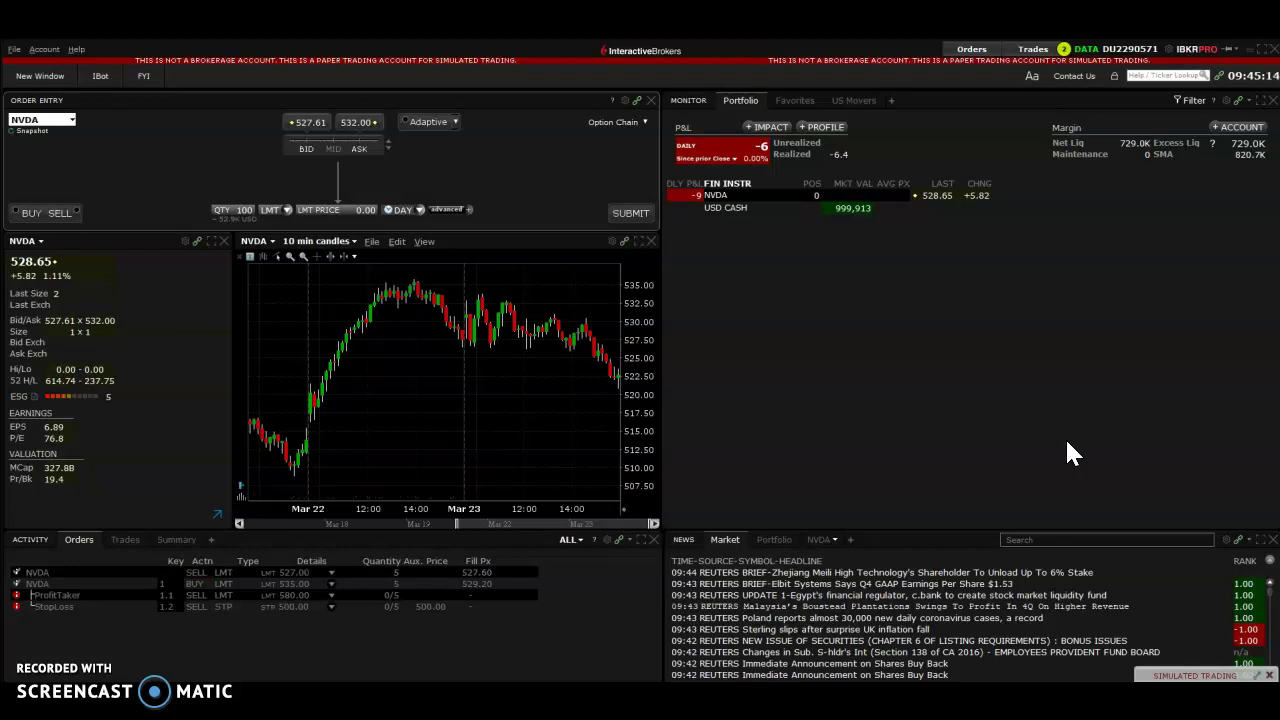
click(762, 540)
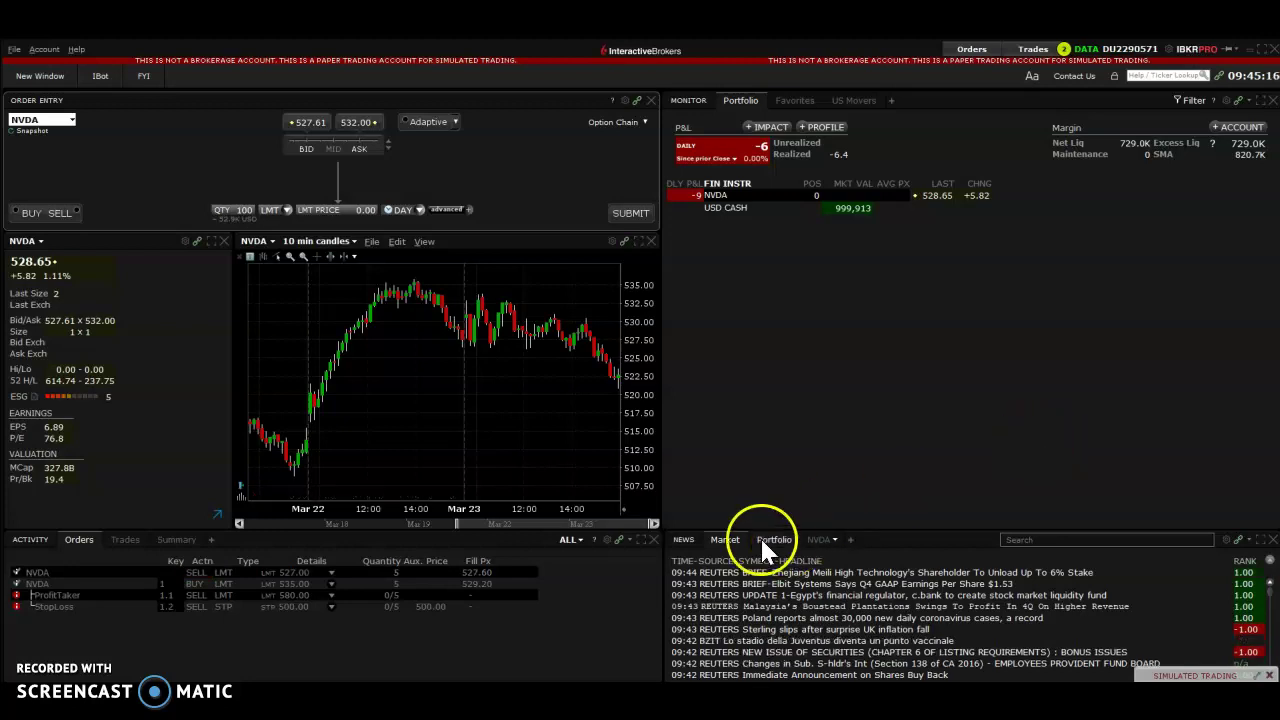